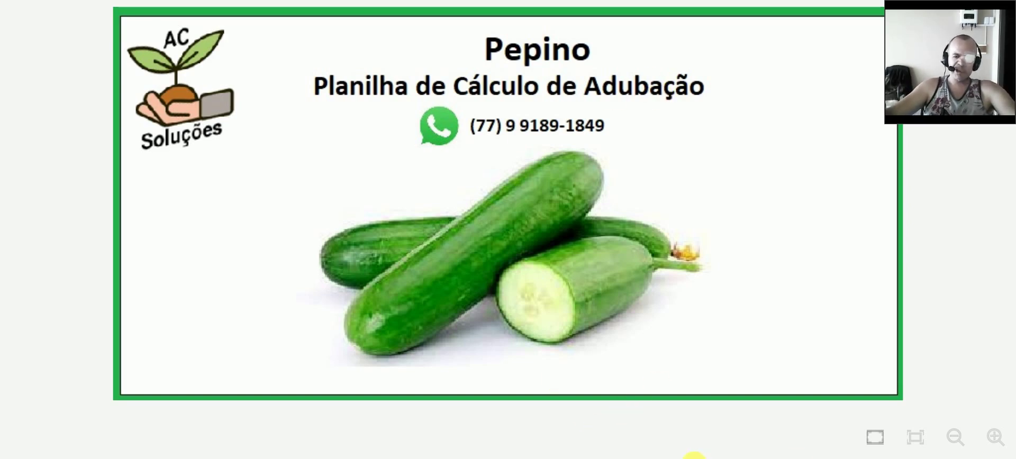
Step: Switch to the Pepino fertilization worksheet in Excel and set its zoom to 131%
key("alt+Tab")
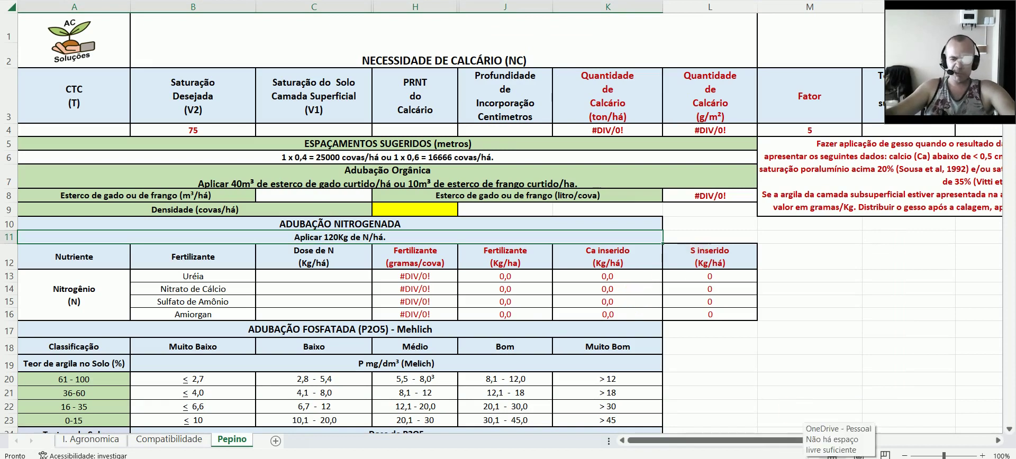
left_click(954, 455)
scroll(792, 411, "up", 2)
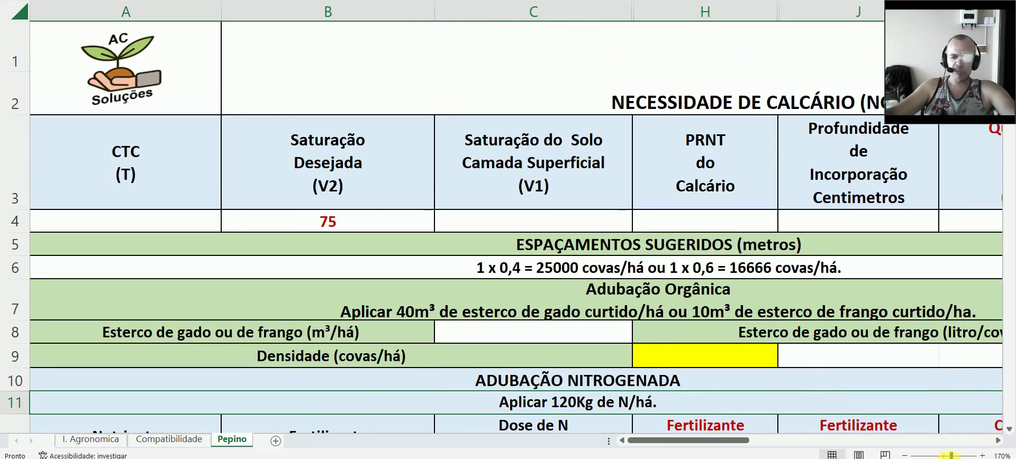
left_click_drag(951, 455, 943, 455)
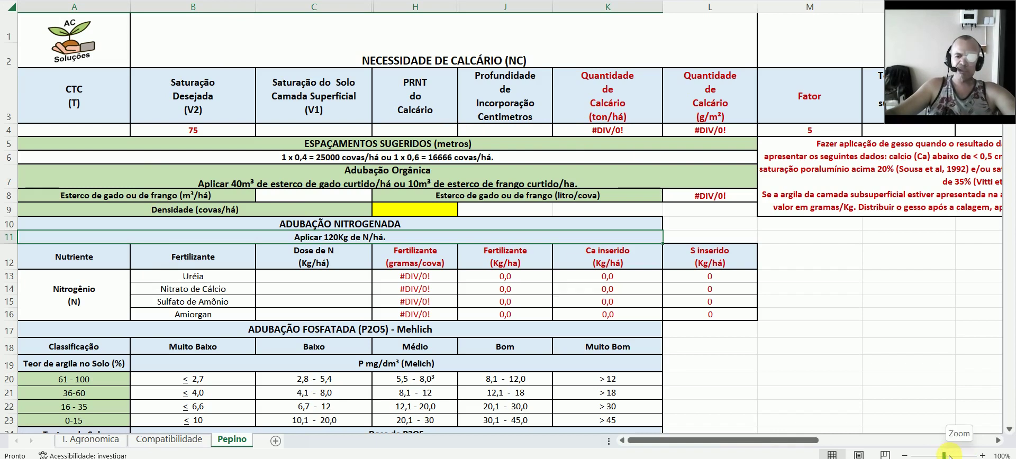
left_click_drag(944, 455, 948, 456)
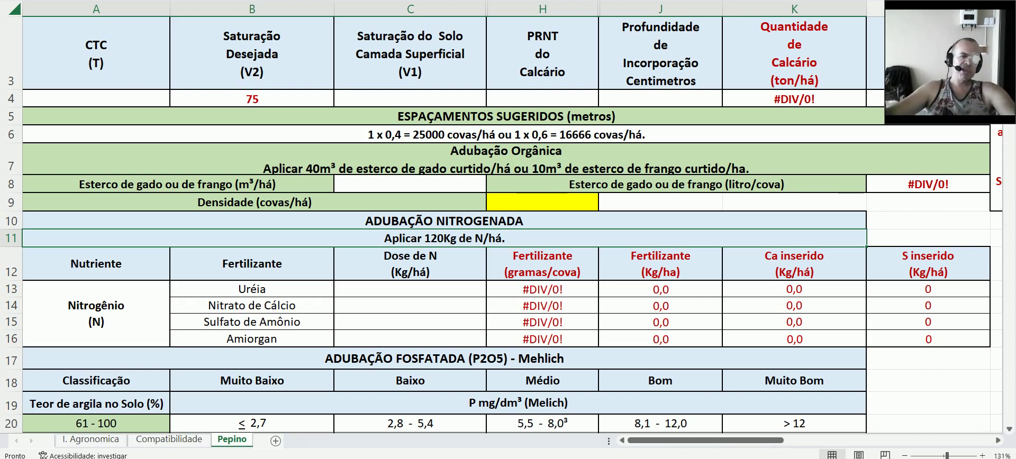
Step: Consult the soil analysis PDF and enter CTC (T) 4 and surface-layer soil saturation (V1) 36 in the Excel lime requirement table
left_click(102, 104)
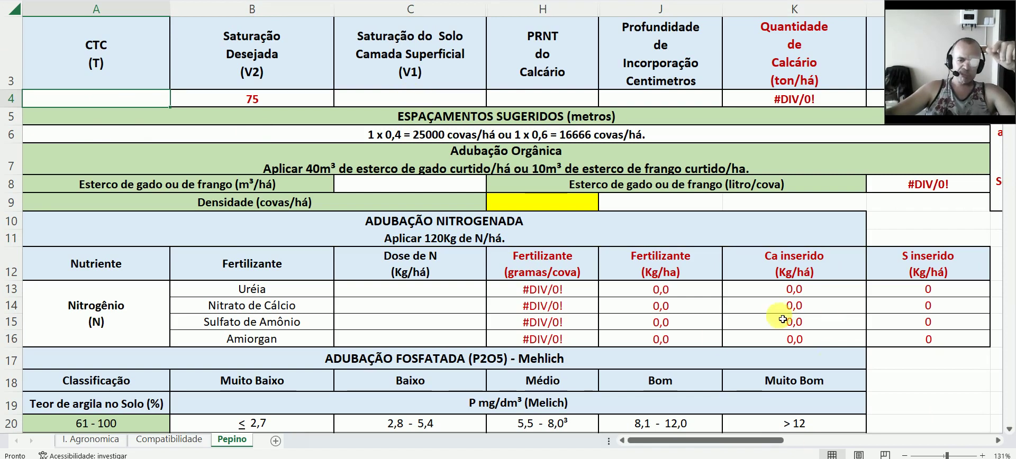
key("alt+Tab")
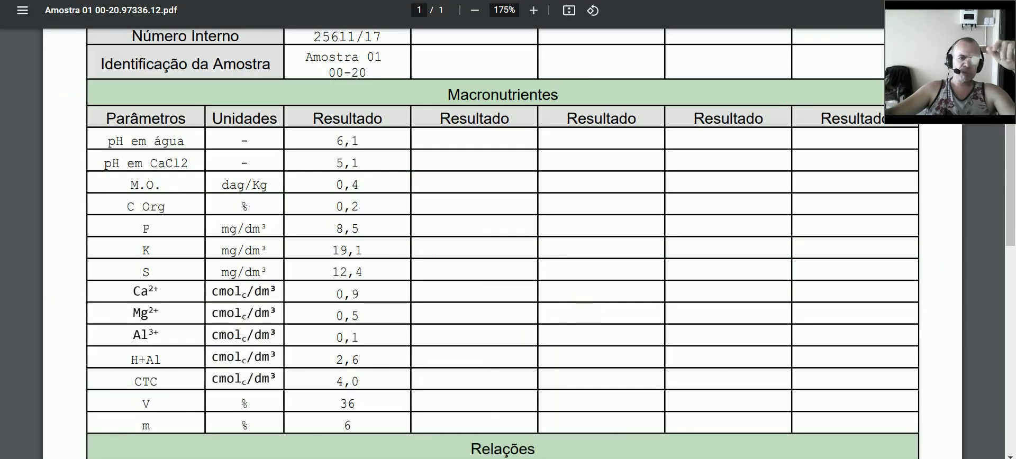
scroll(230, 213, "down", 1)
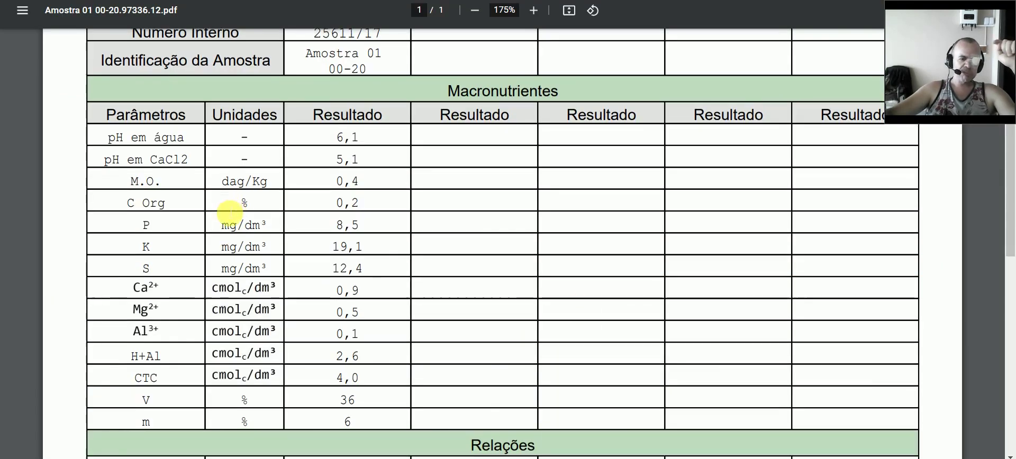
scroll(228, 213, "down", 3)
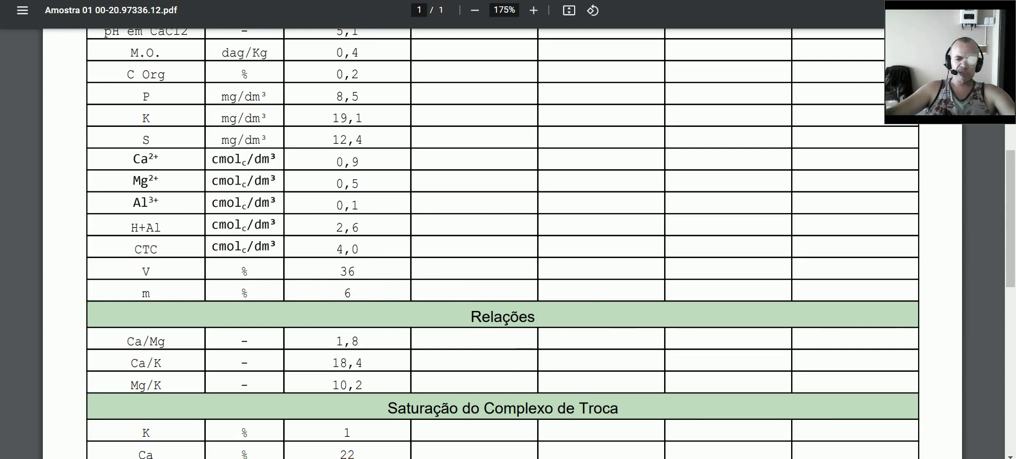
key("alt+Tab")
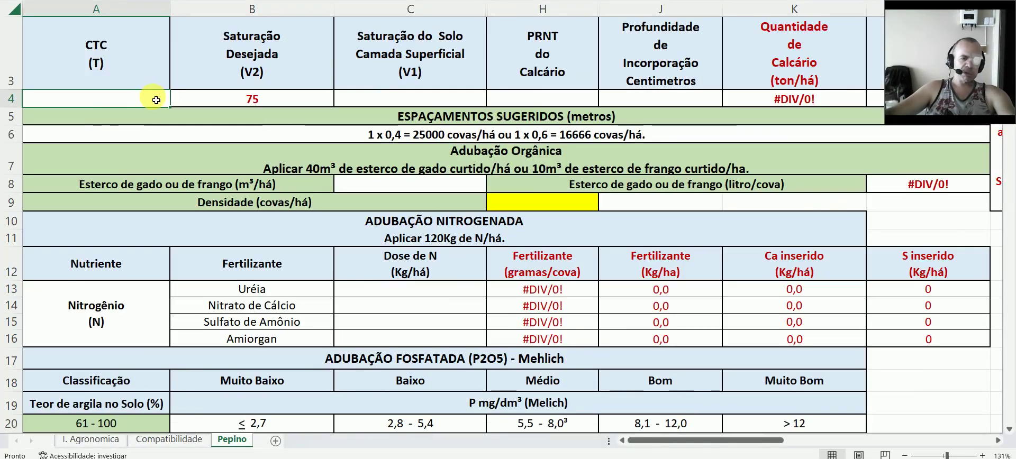
type("4")
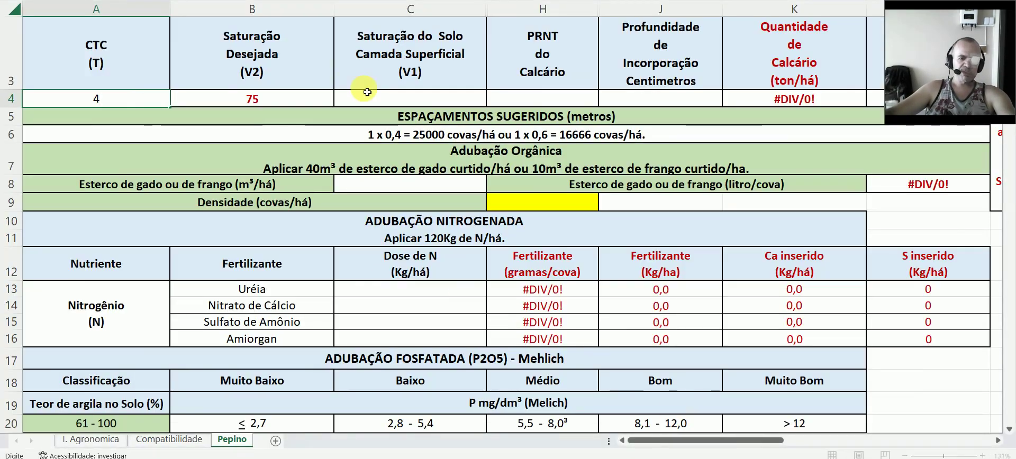
left_click(370, 98)
type("36")
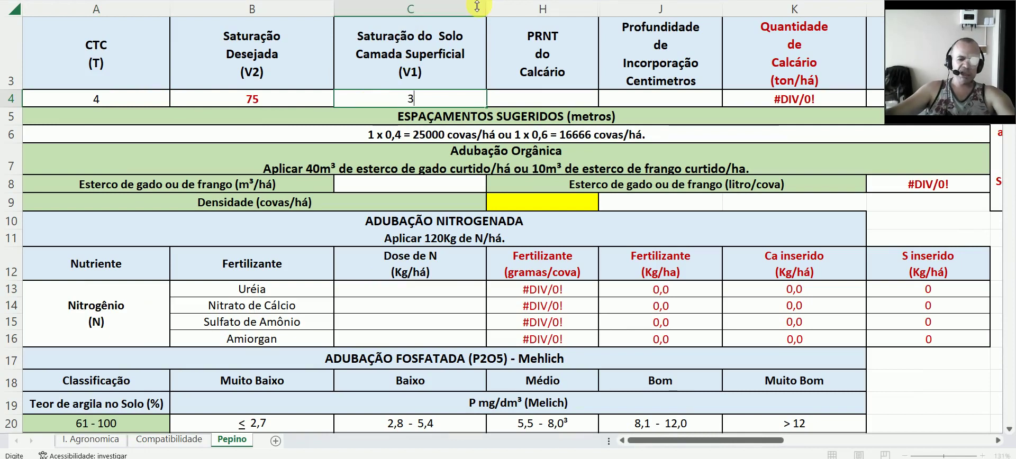
Step: Set the limestone PRNT to 85 and the incorporation depth to 20 cm in the lime requirement table
left_click(532, 102)
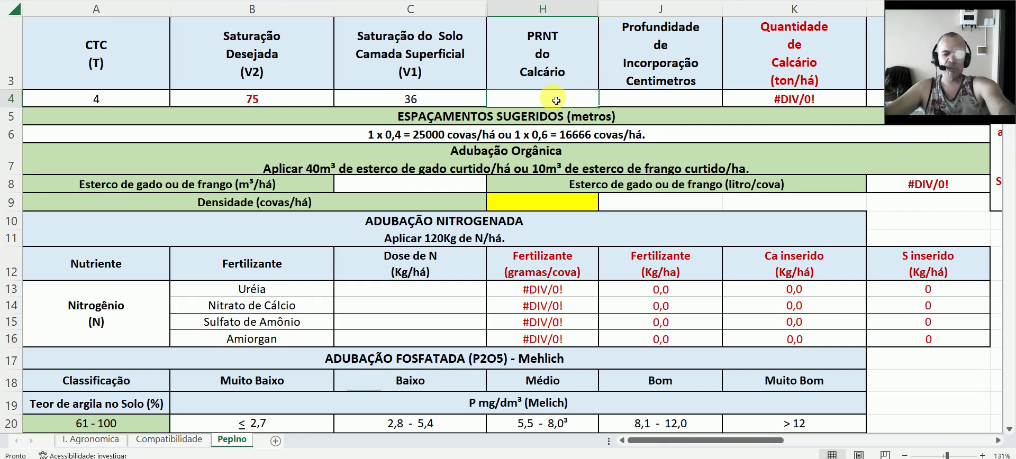
type("8")
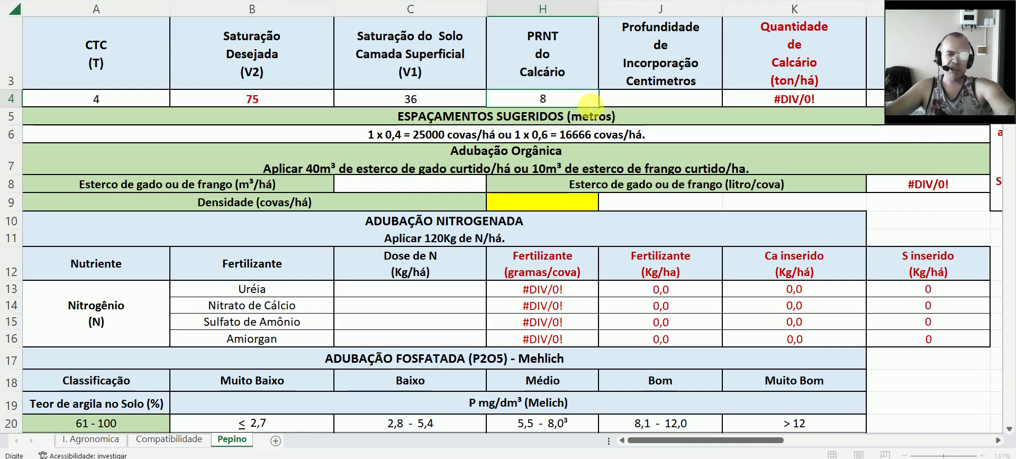
type("5")
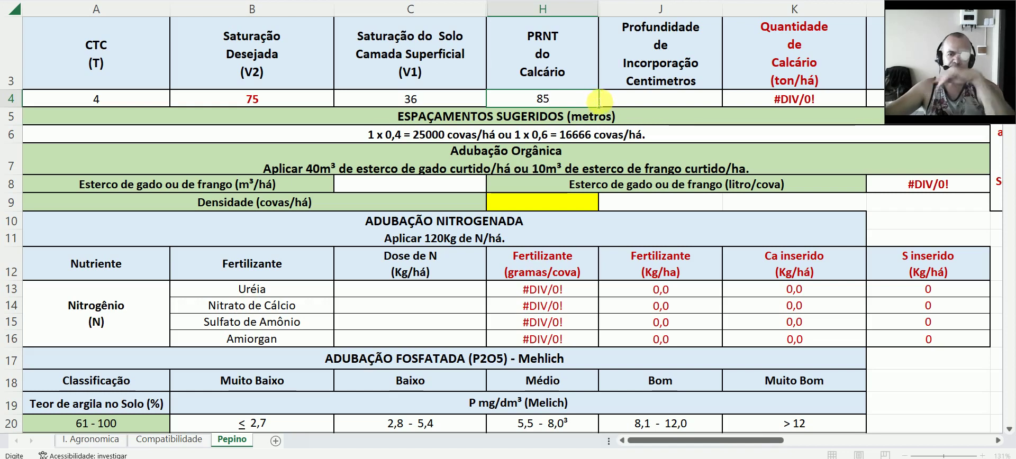
left_click(648, 105)
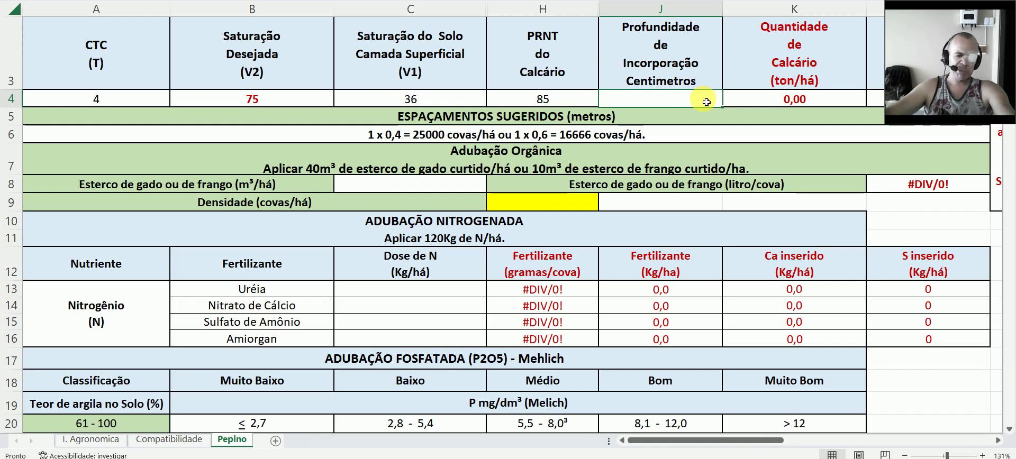
type("20")
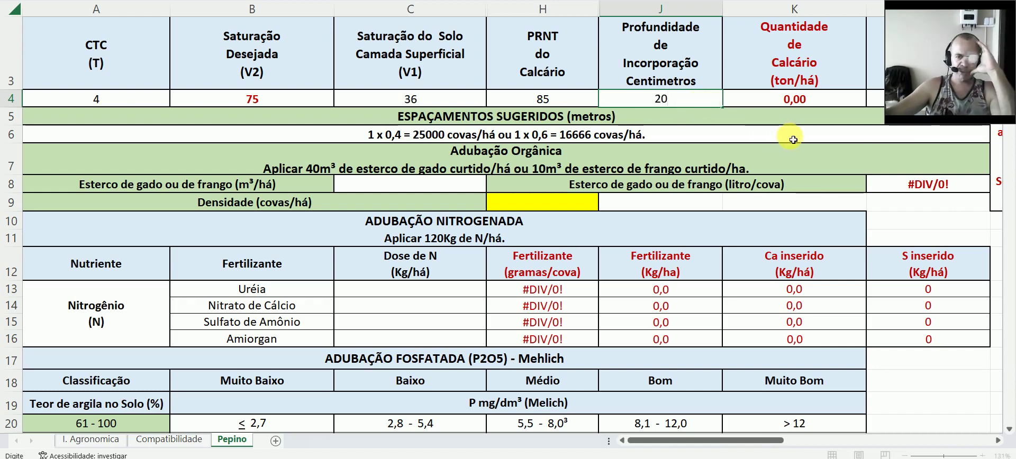
left_click(770, 97)
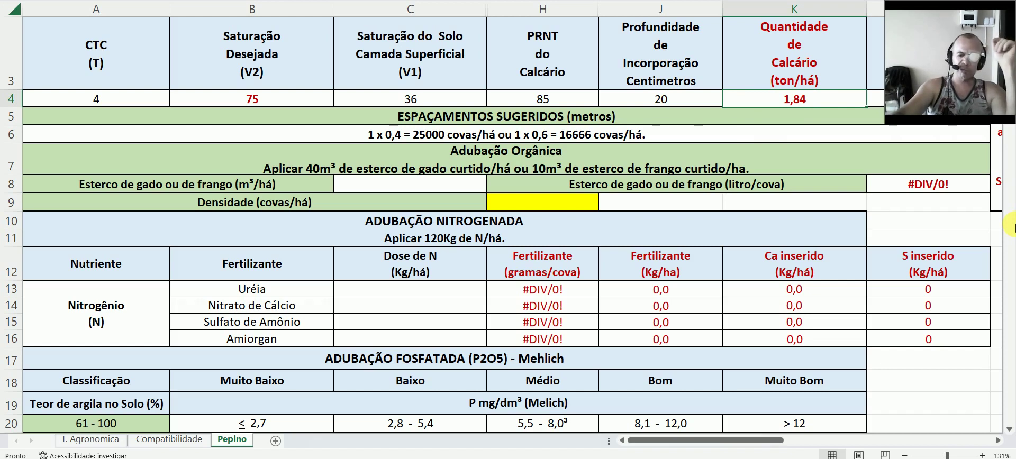
Step: Review the calculated lime quantities and the gypsum requirement section with its application criteria
key("Right")
key("Right")
key("Right")
key("Right")
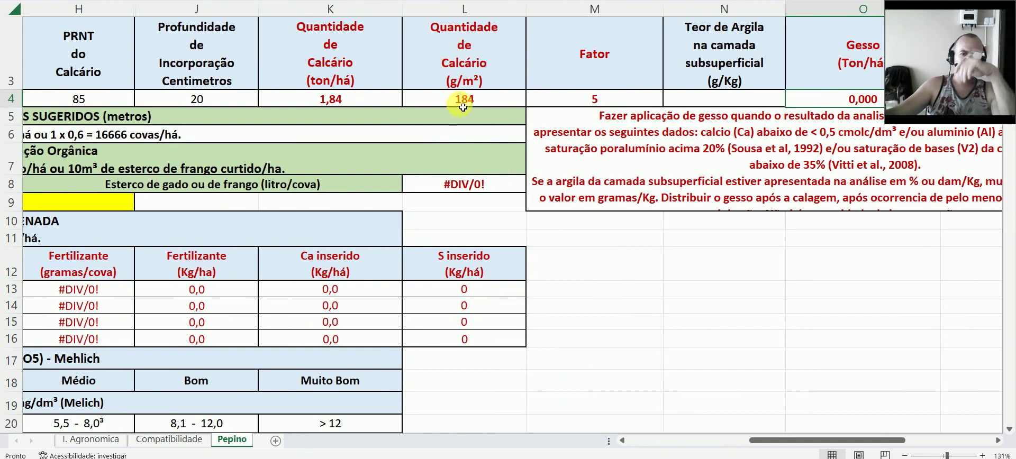
left_click(605, 101)
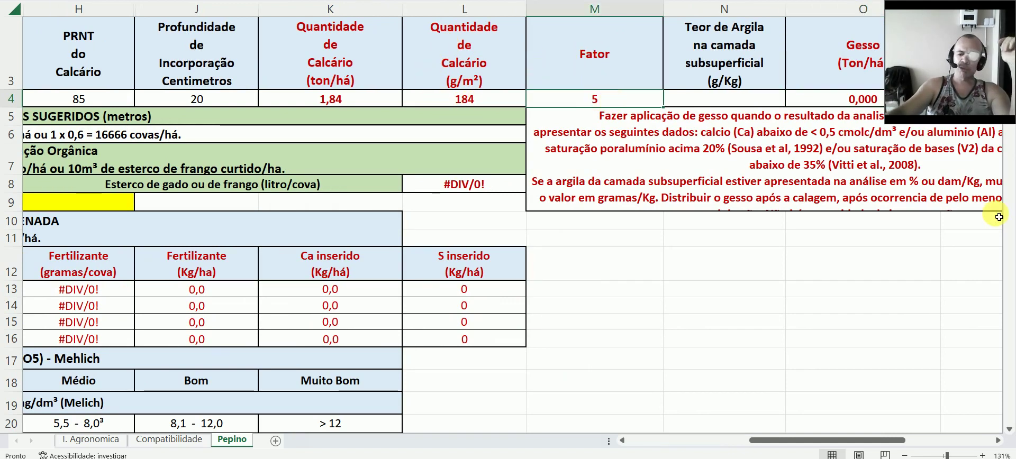
key("Right")
key("Right")
key("Right")
key("Right")
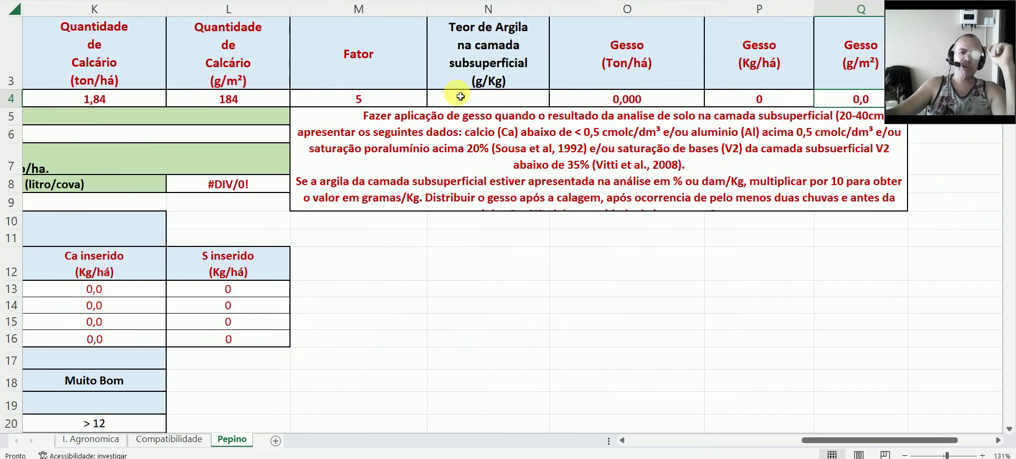
scroll(458, 98, "up", 1)
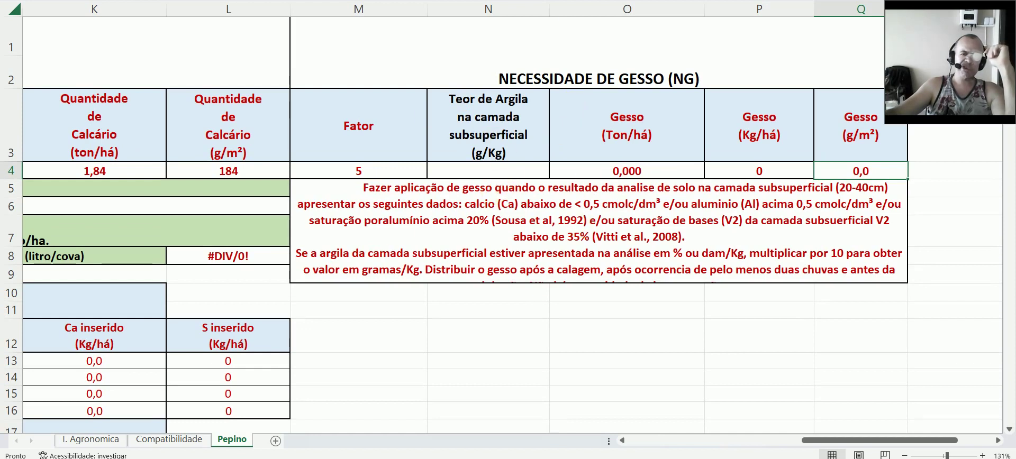
left_click(371, 1)
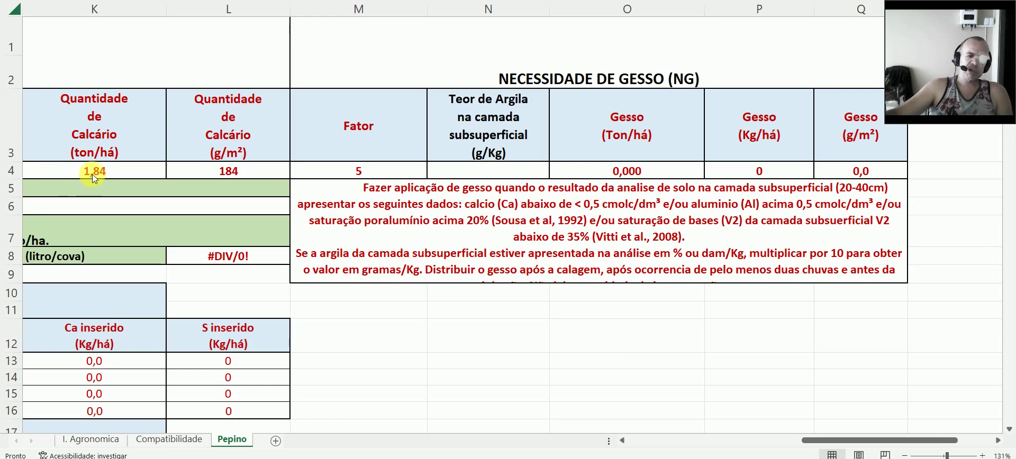
key("Left")
left_click(122, 173)
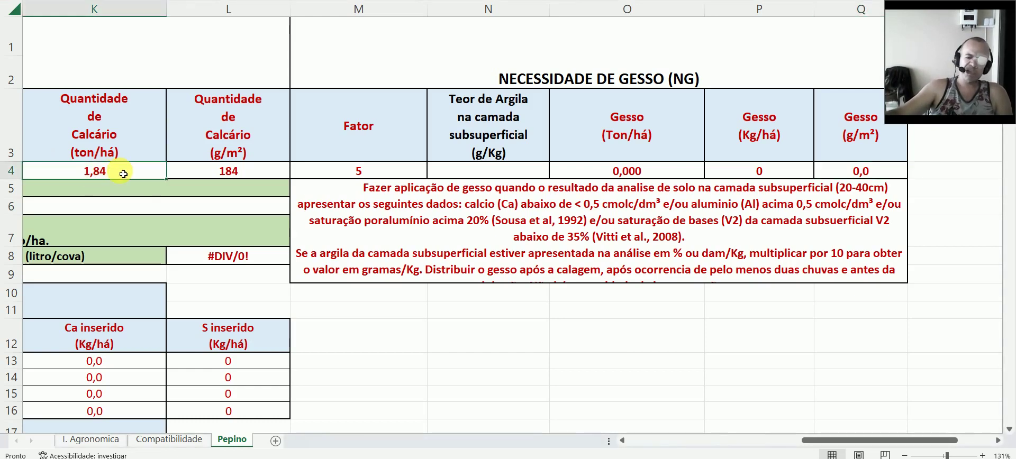
key("Left")
key("Left")
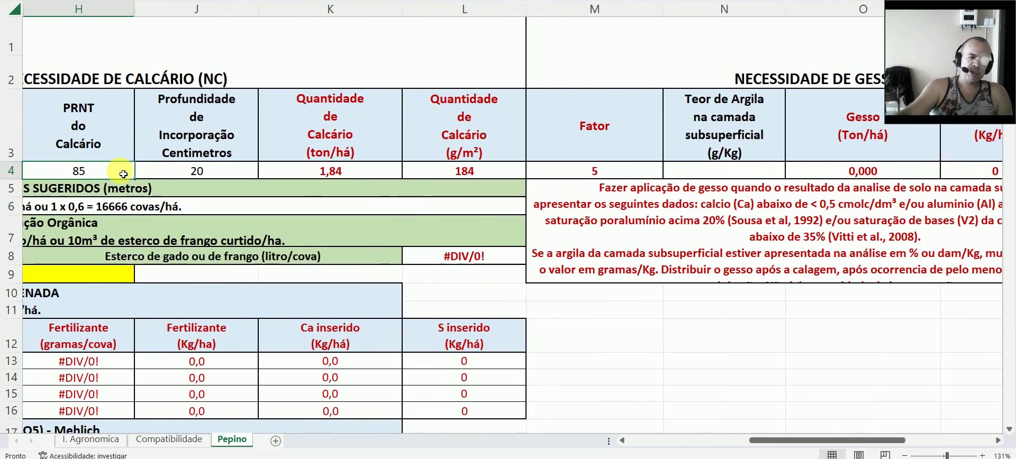
Step: Set the subsurface-layer clay content to 250 g/Kg in the gypsum requirement table
left_click(726, 176)
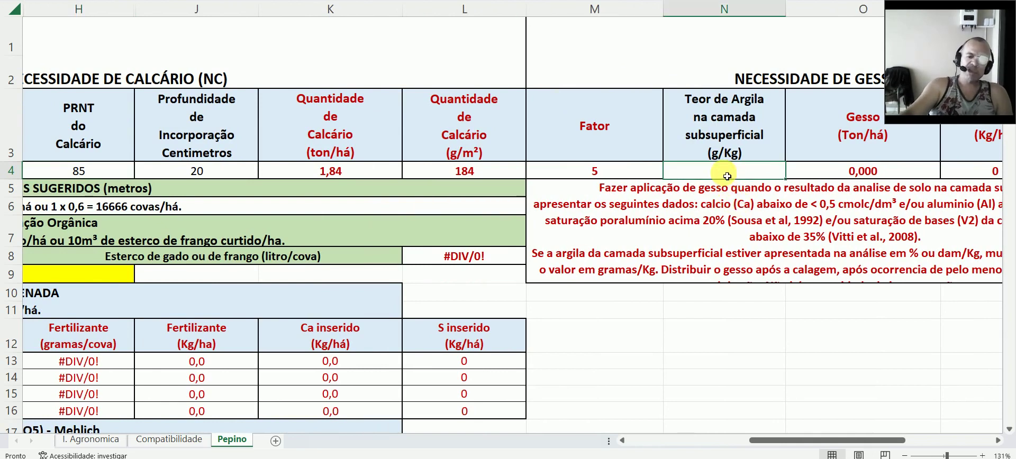
key("Right")
key("Right")
key("Right")
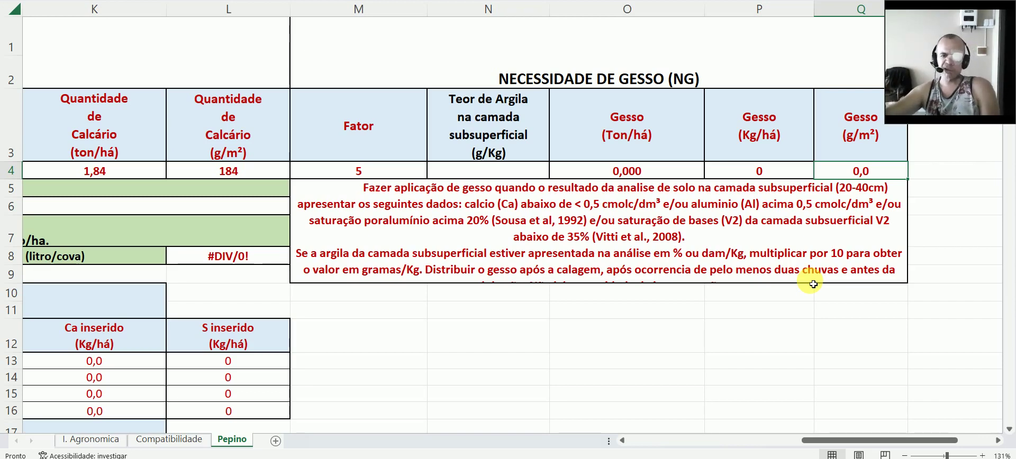
left_click(495, 176)
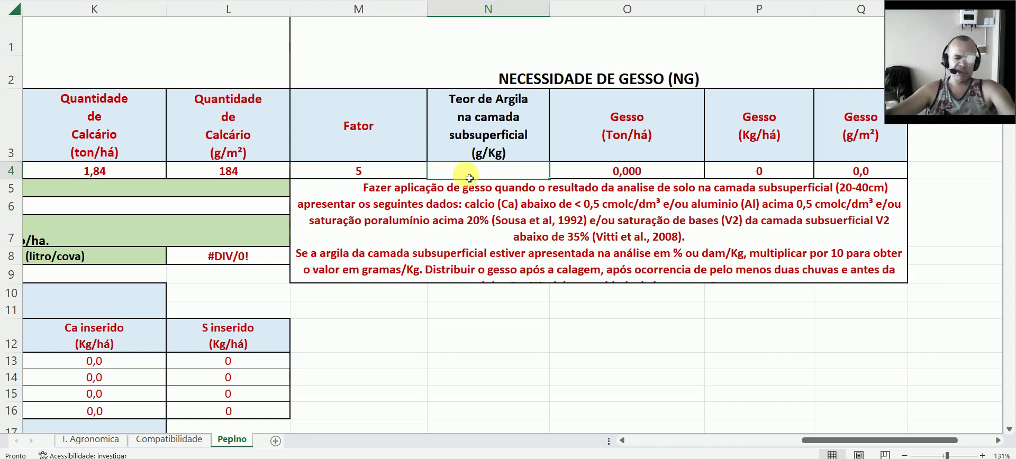
type("25")
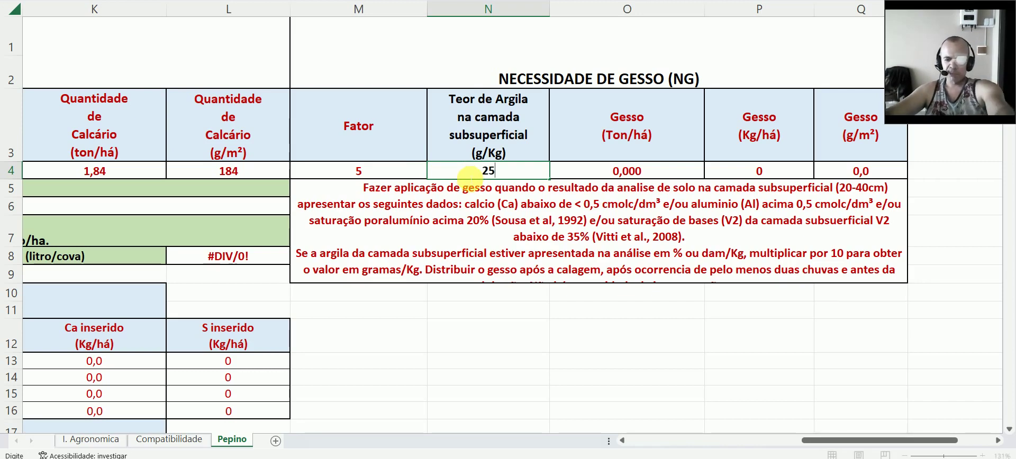
type("0")
left_click(676, 171)
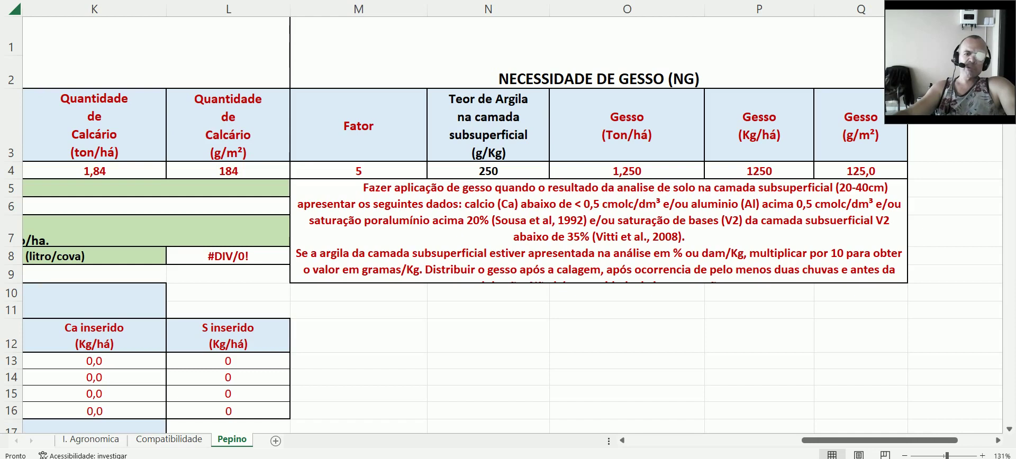
Step: Set the planting density (Densidade) to 25000 covas/há, following the suggested 1 x 0,4 m spacing
scroll(373, 63, "left", 5)
scroll(372, 63, "down", 1)
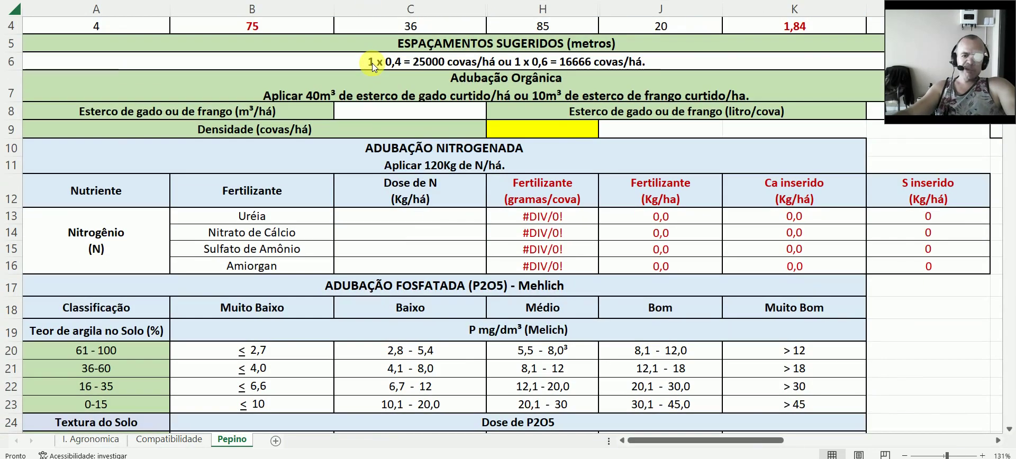
scroll(373, 63, "up", 1)
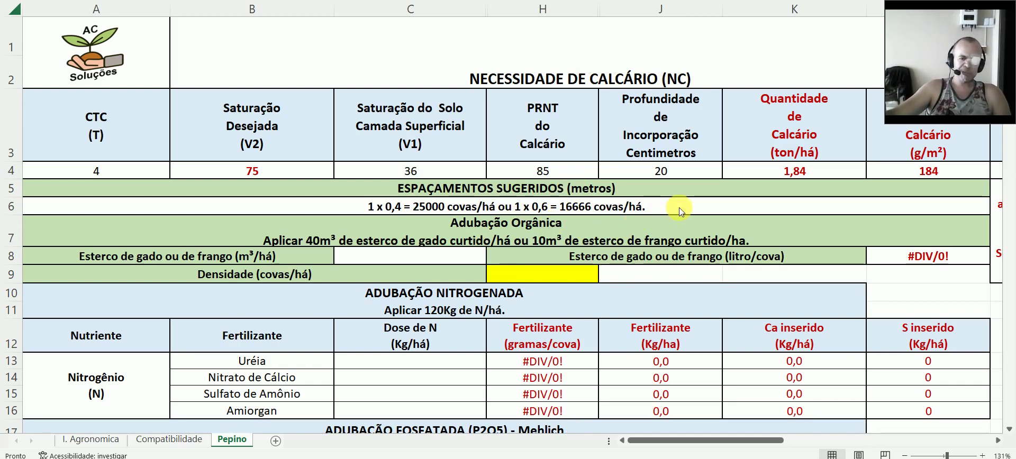
left_click(442, 261)
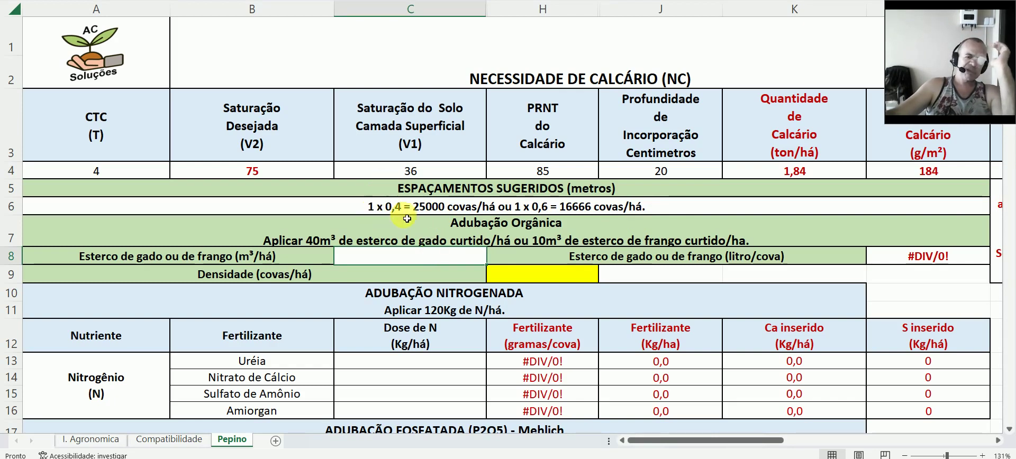
left_click(547, 276)
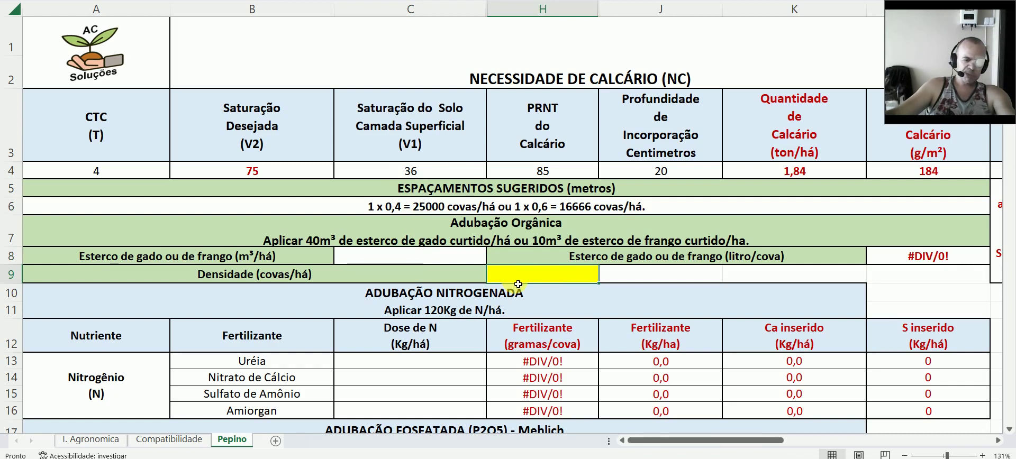
type("25")
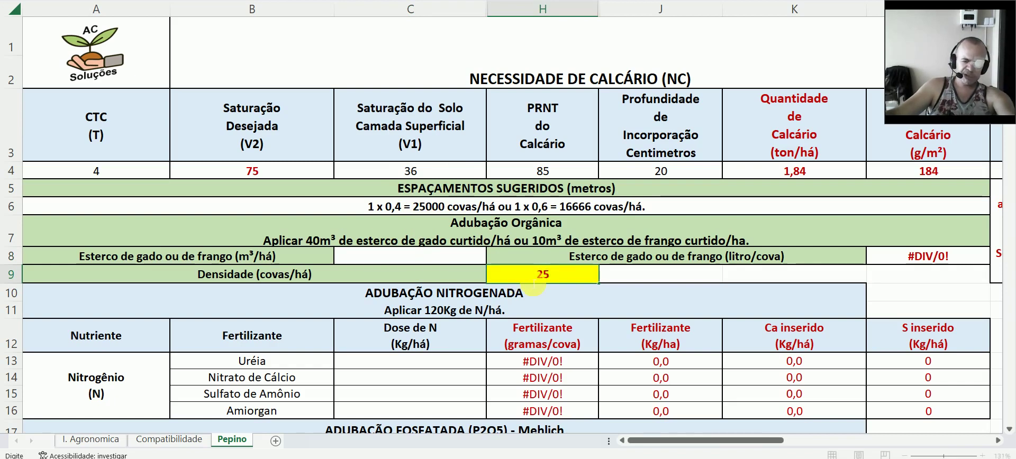
type("00")
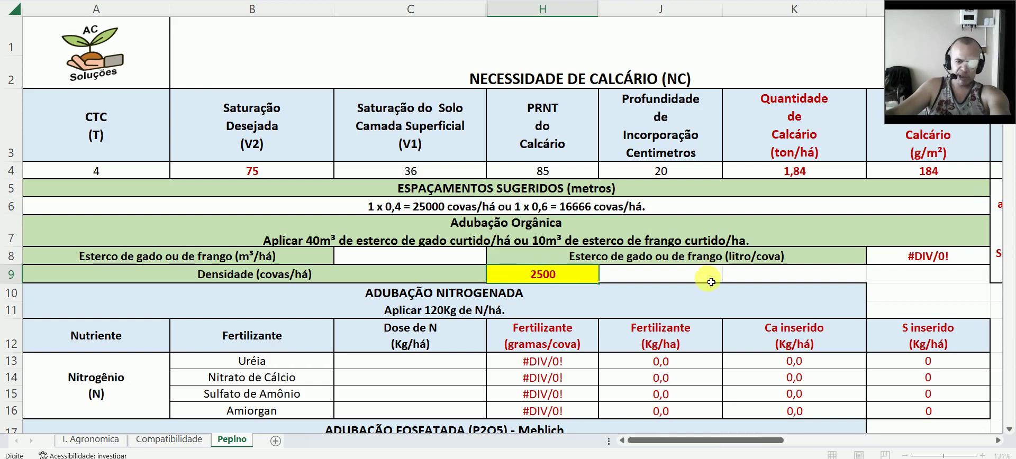
type("0")
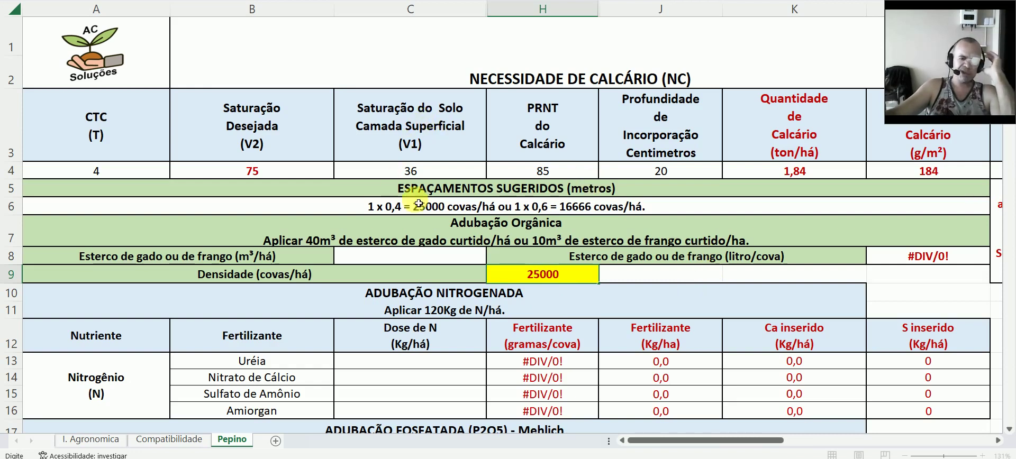
left_click(456, 234)
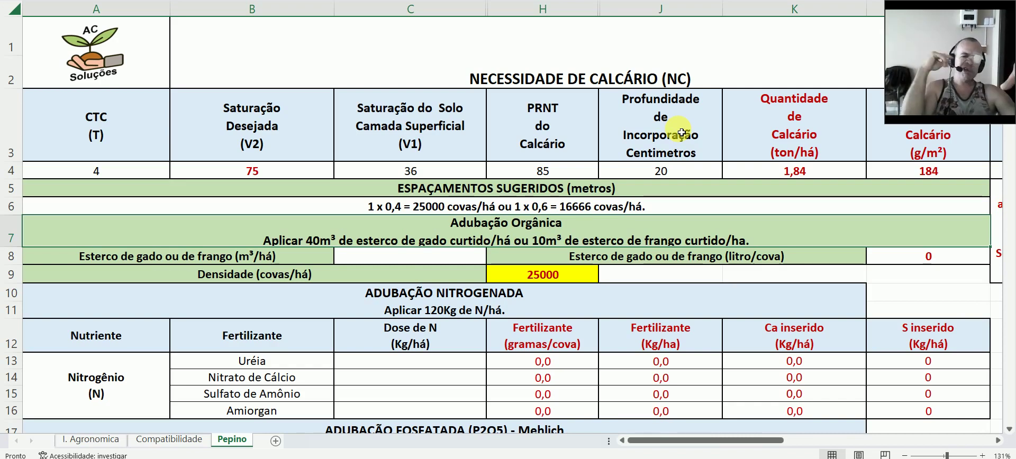
Step: Set the cattle or chicken manure rate in the Adubação Orgânica section to 40 m³/há
left_click(372, 263)
type("4")
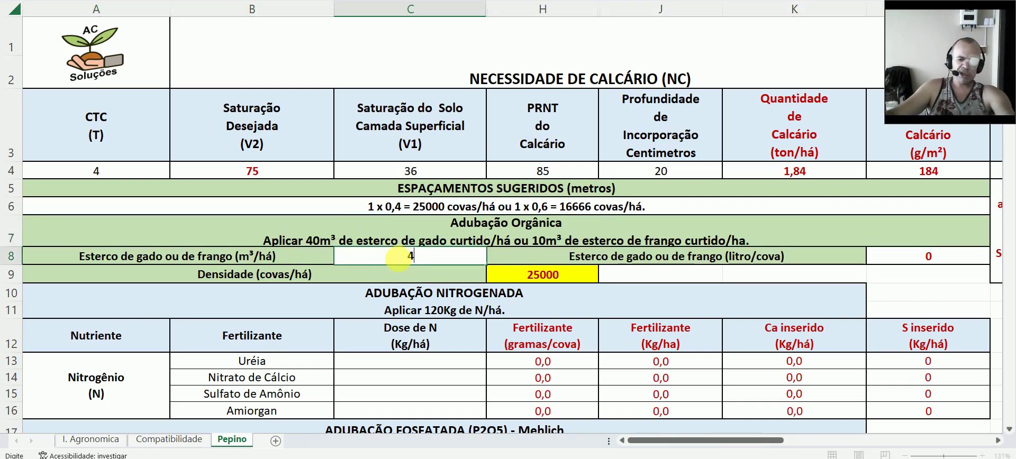
type("0")
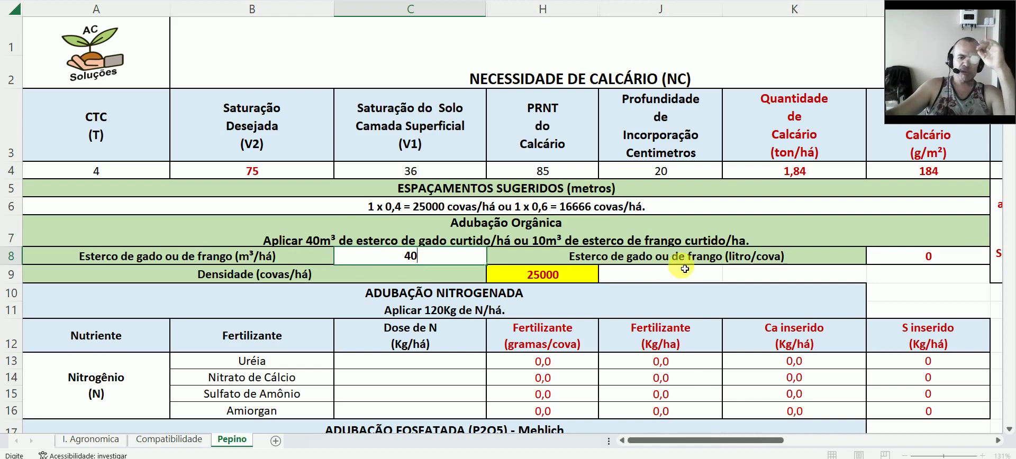
left_click(686, 263)
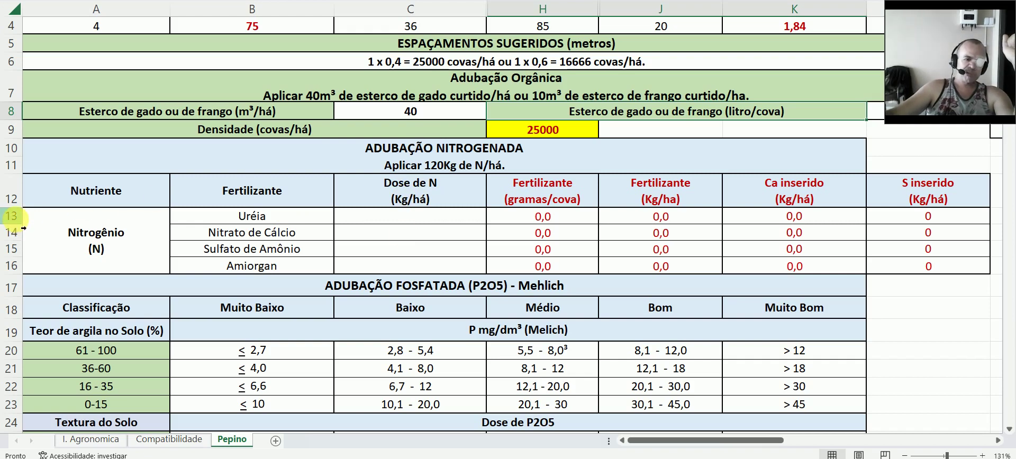
Step: Enter an N dose of 120 Kg/há for Uréia in the nitrogen fertilization table
left_click(14, 217)
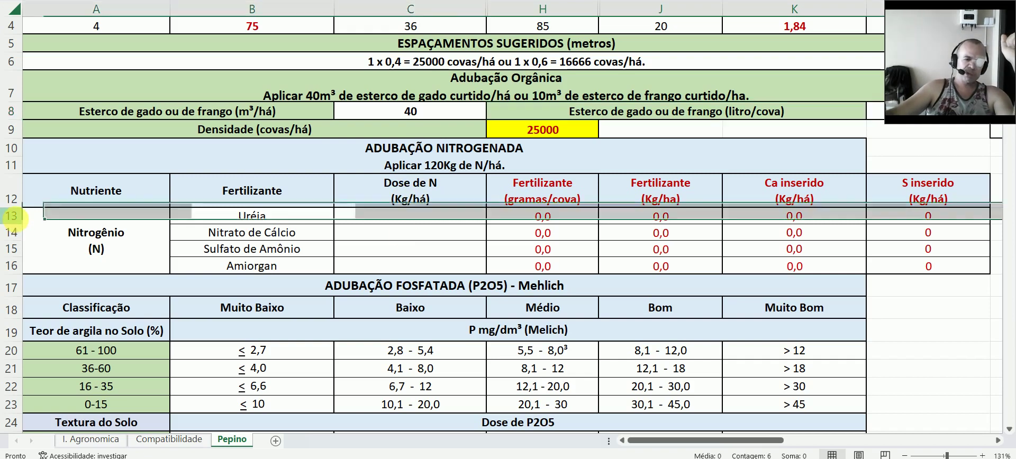
left_click(360, 219)
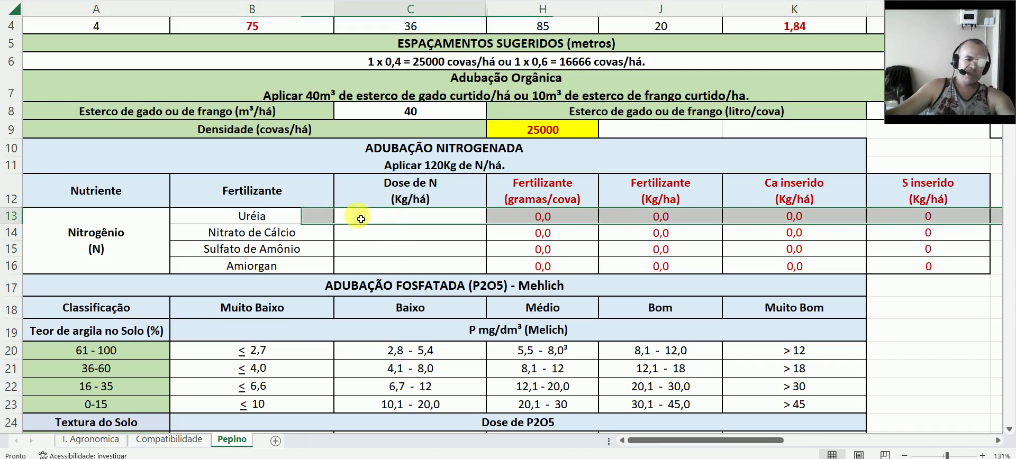
type("120")
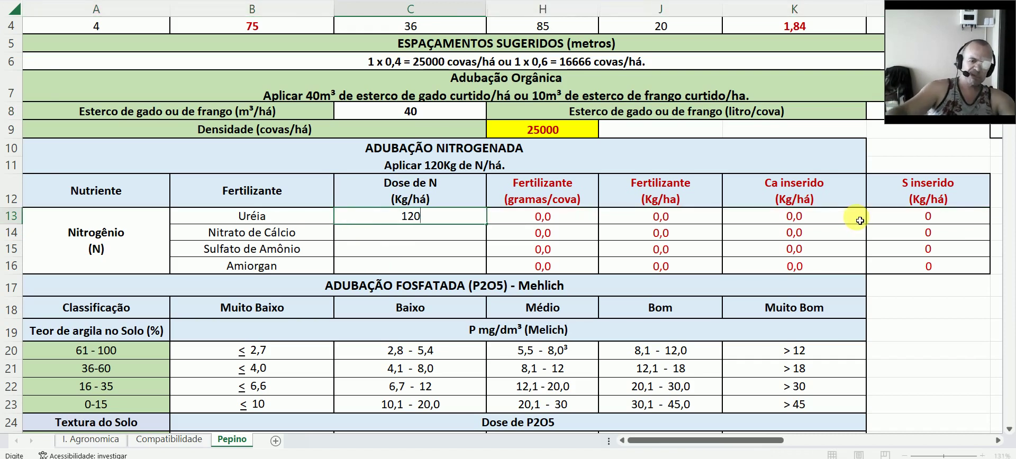
left_click(570, 223)
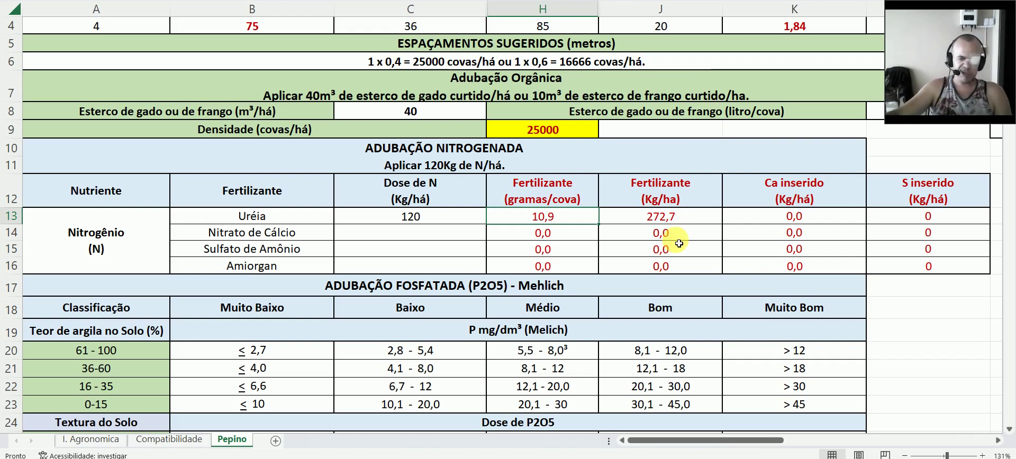
Step: Check the phosphorus (P) content and clay percentage in the soil analysis PDFs and return to the Excel phosphate fertilization table
scroll(679, 243, "down", 3)
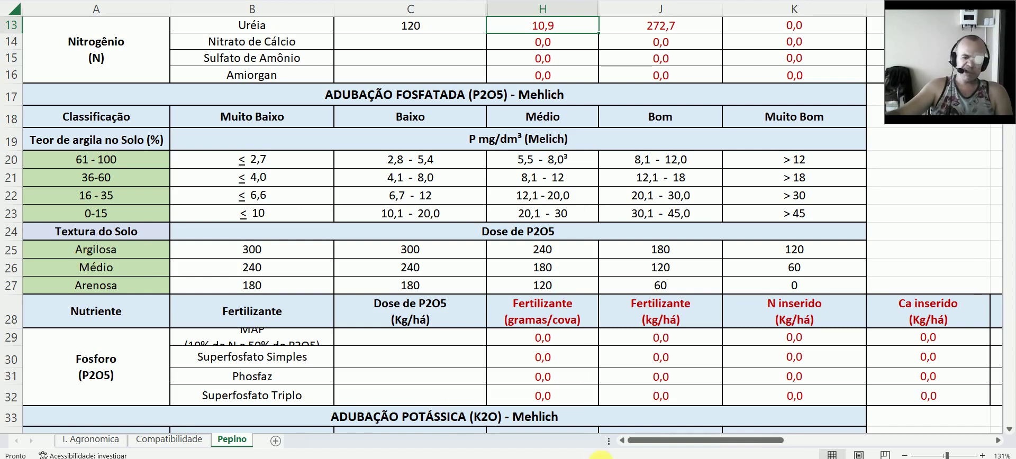
left_click(696, 457)
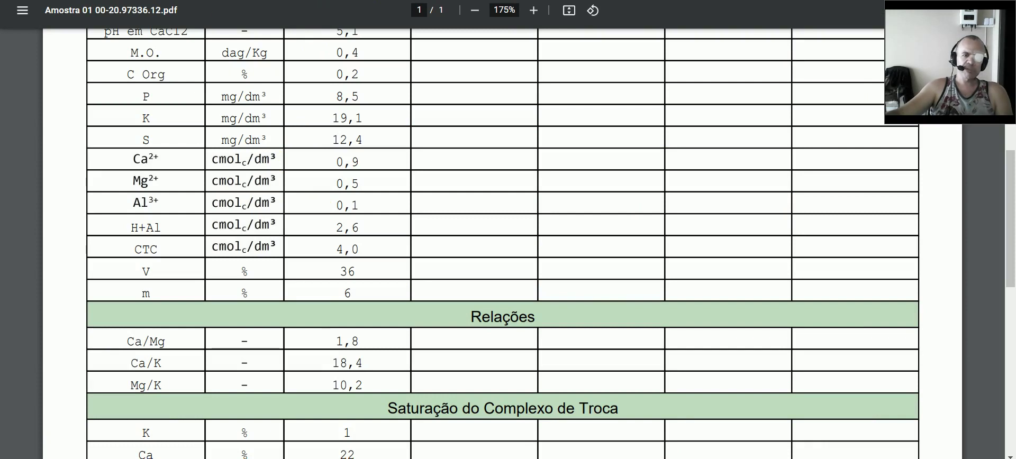
key("ctrl+Tab")
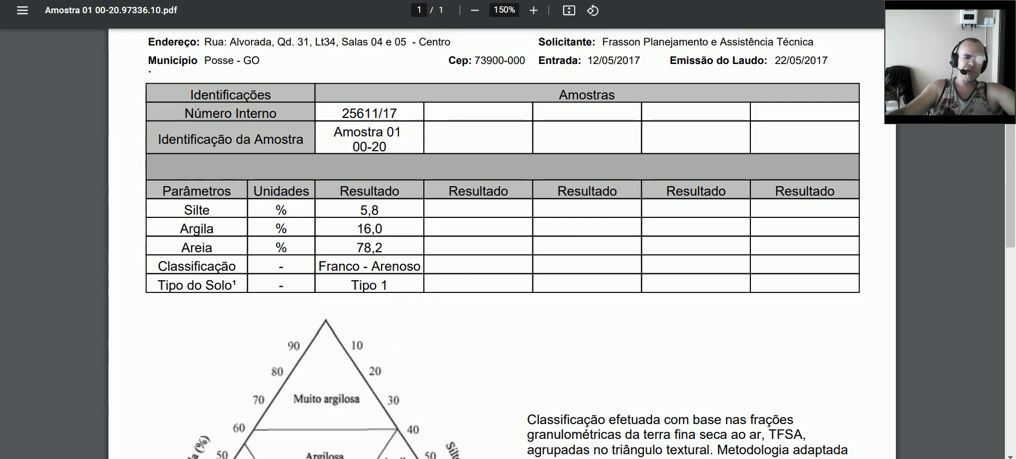
key("ctrl+Tab")
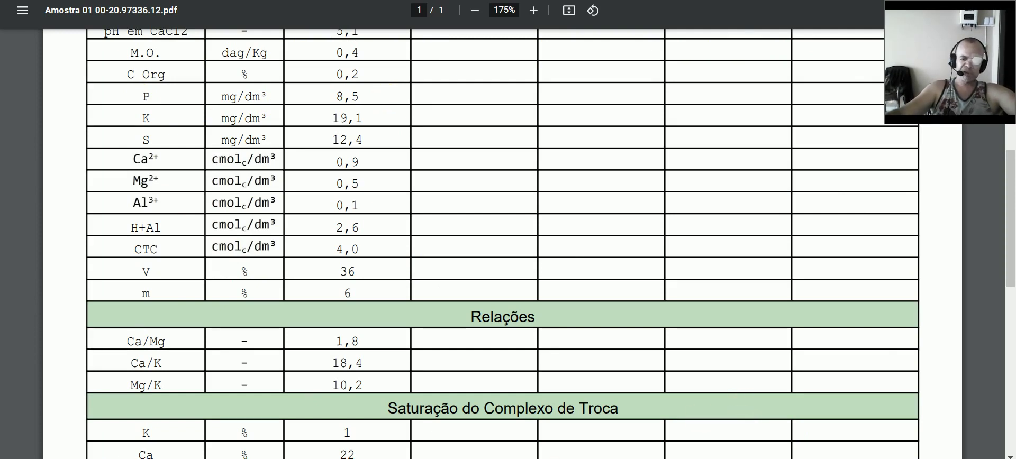
key("alt+Tab")
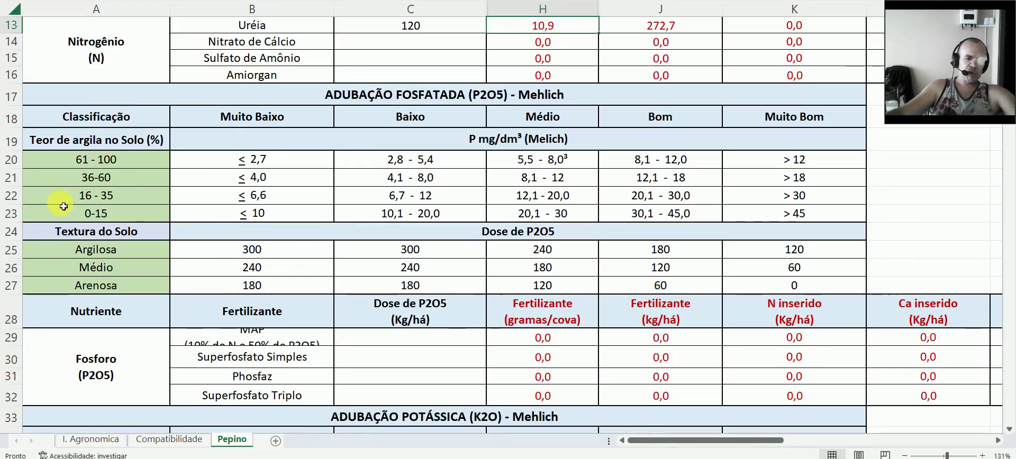
Step: Mark the 16 - 35 clay row, its 6,7 - 12 value, the Baixo class and the Arenosa dose row in the phosphate table
left_click(11, 195)
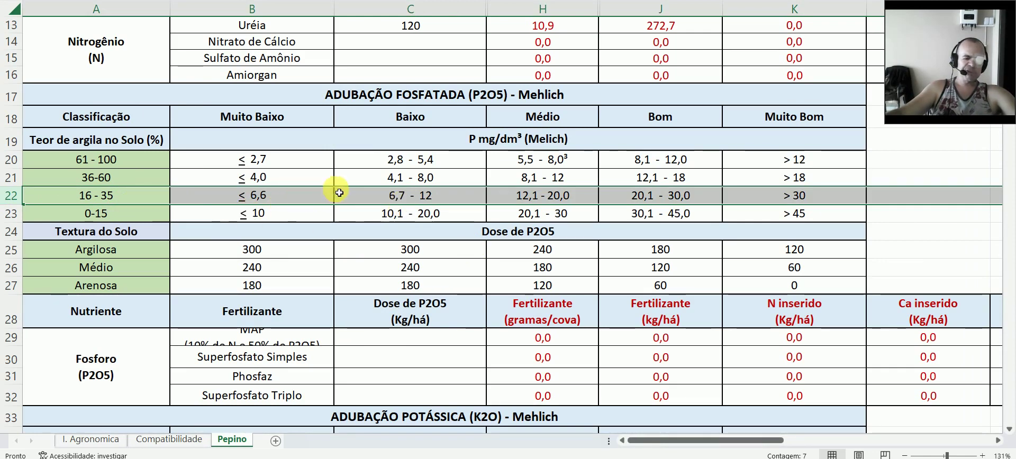
left_click(425, 201, "ctrl")
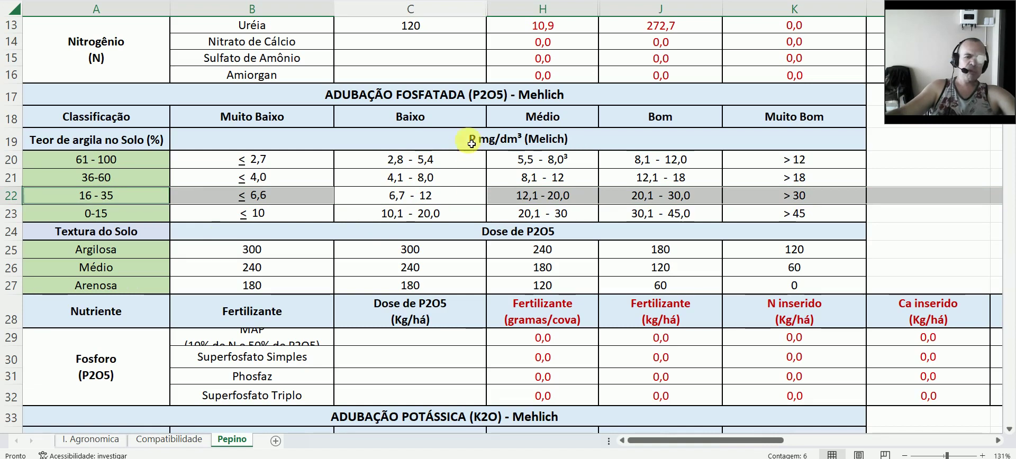
left_click(467, 121, "ctrl")
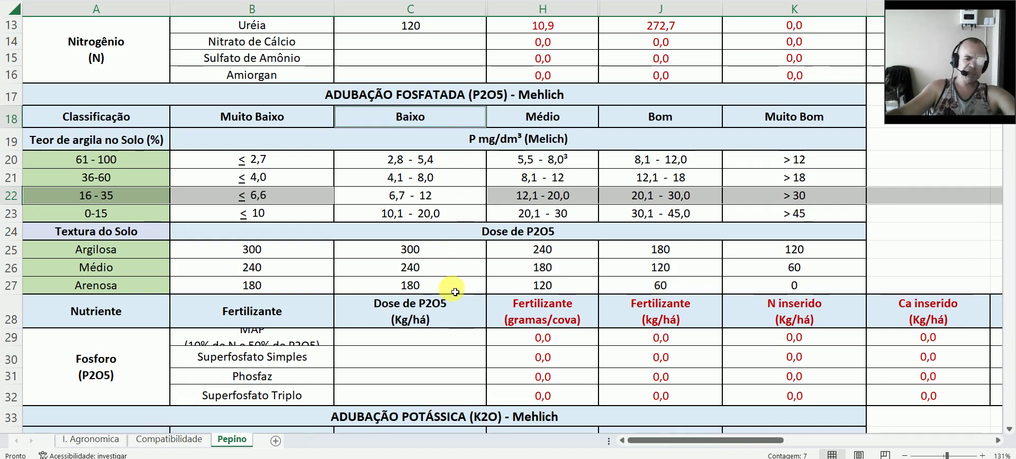
left_click(15, 286, "ctrl")
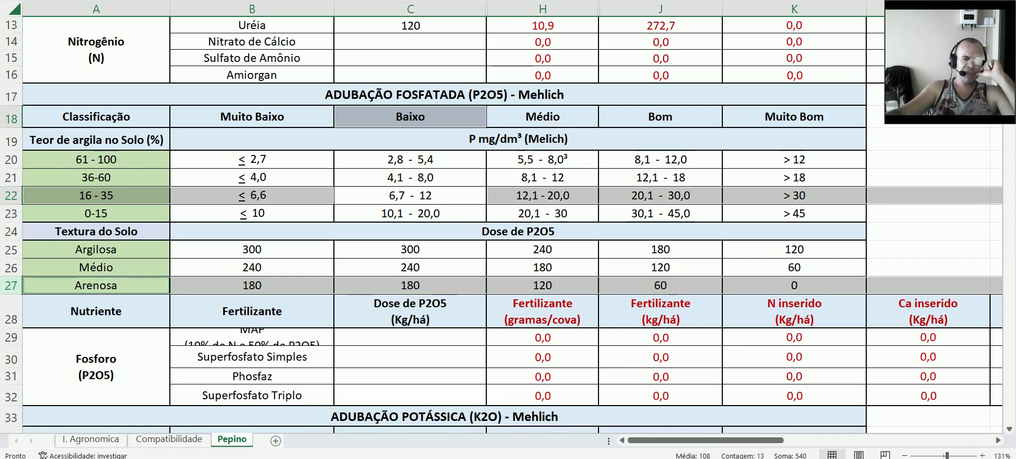
left_click(432, 128)
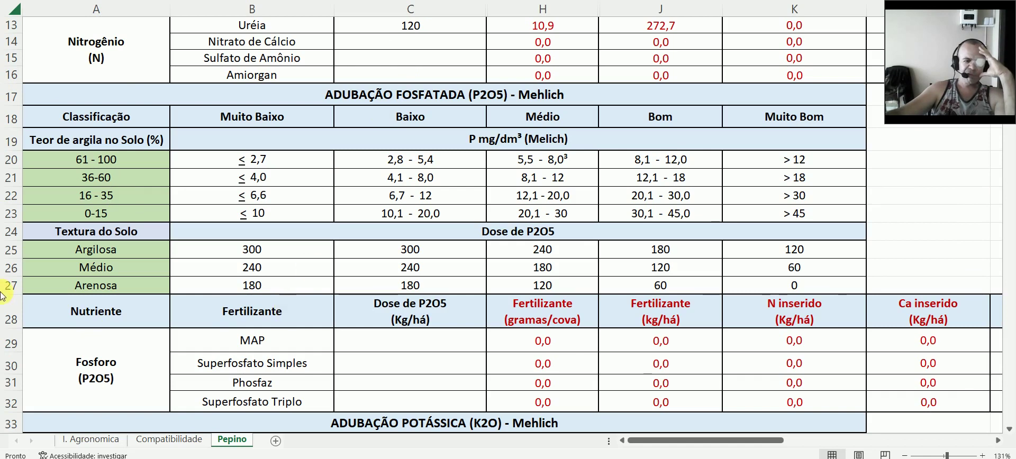
Step: Enter a P2O5 dose of 180 Kg/há for MAP in the phosphorus fertilizer table
key("Left")
left_click(10, 344)
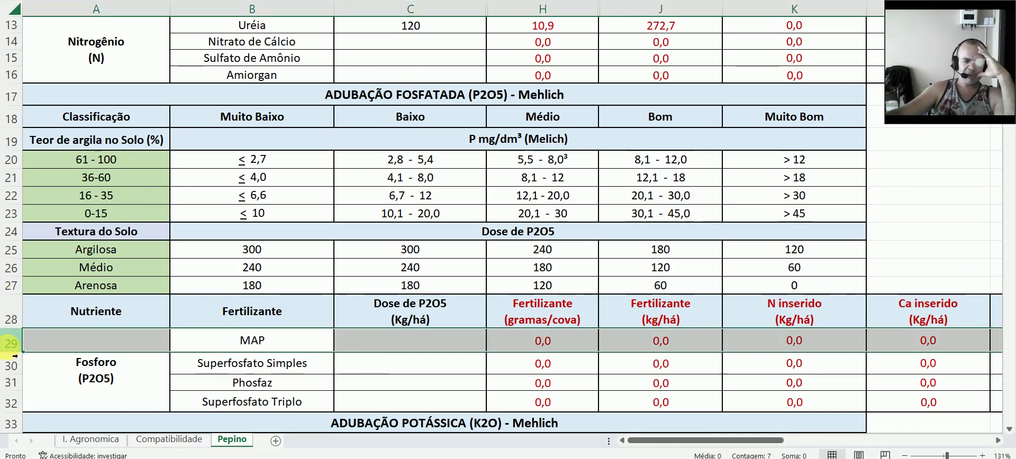
left_click(389, 345)
type("180")
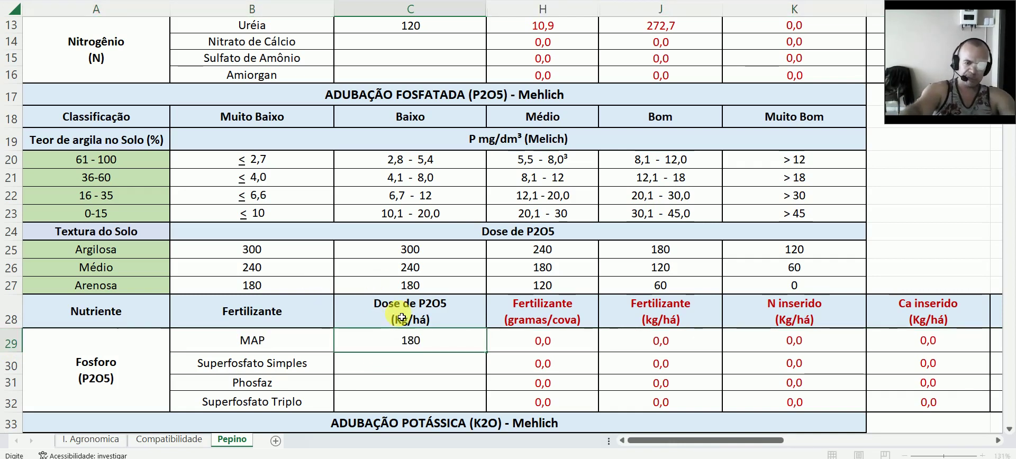
left_click(558, 351)
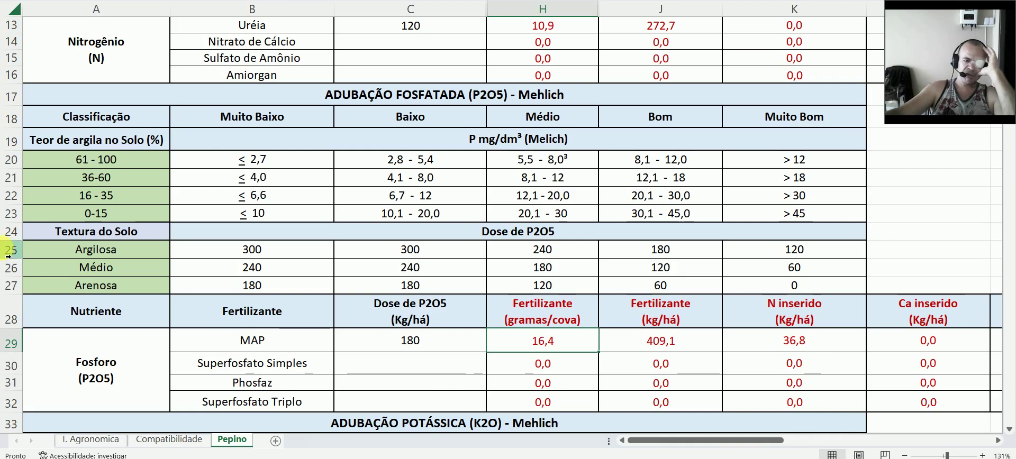
Step: Clear the MAP dose and enter a P2O5 dose of 180 Kg/há for Superfosfato Simples in the phosphorus fertilizer table
scroll(9, 245, "up", 3)
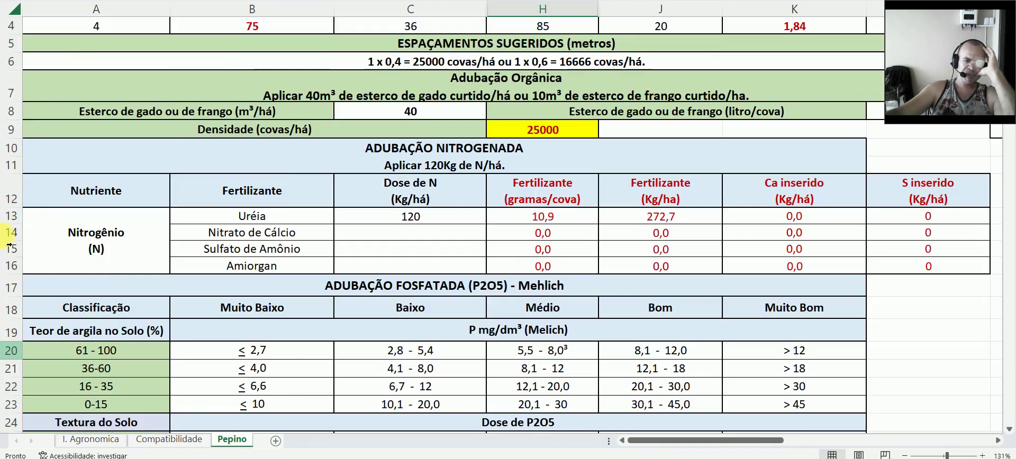
left_click(451, 221)
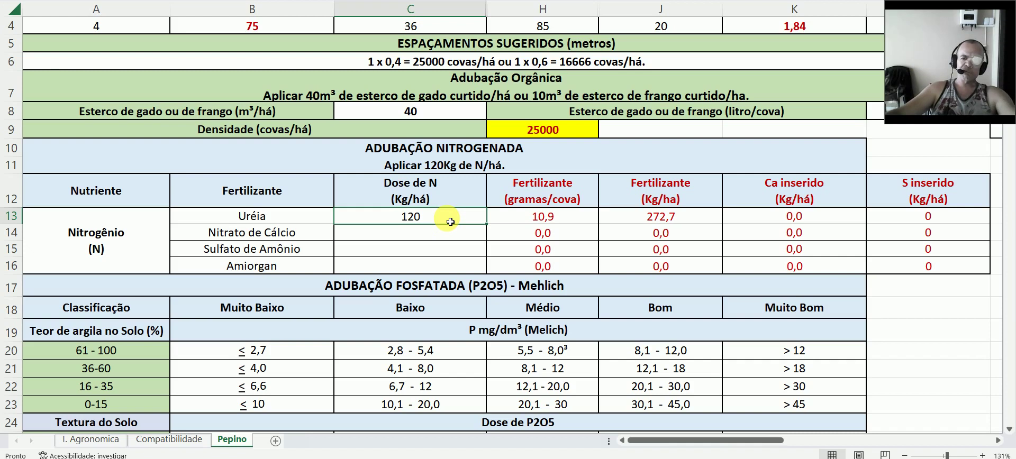
scroll(451, 222, "down", 4)
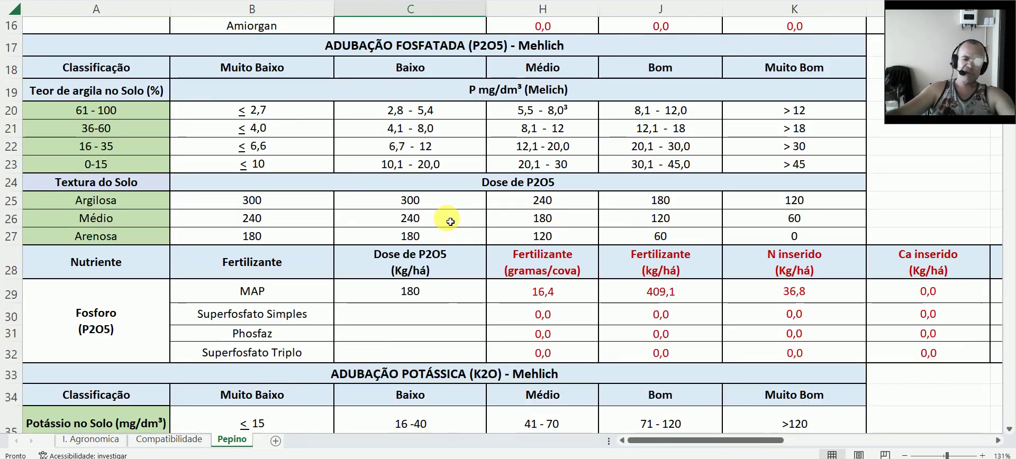
left_click(438, 289)
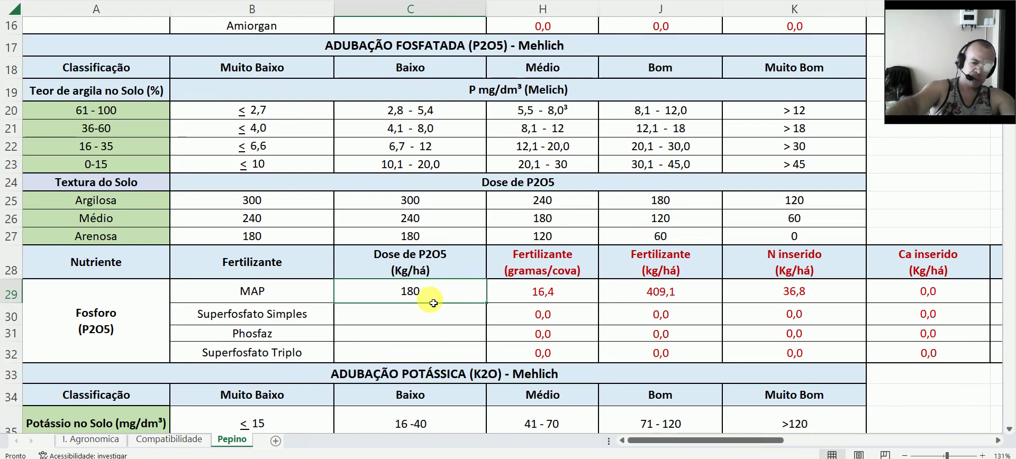
key("BackSpace")
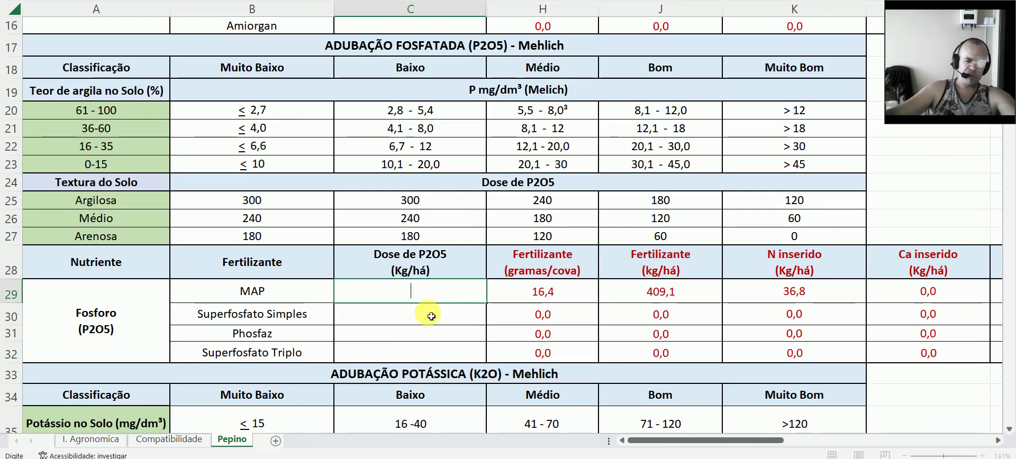
left_click(426, 317)
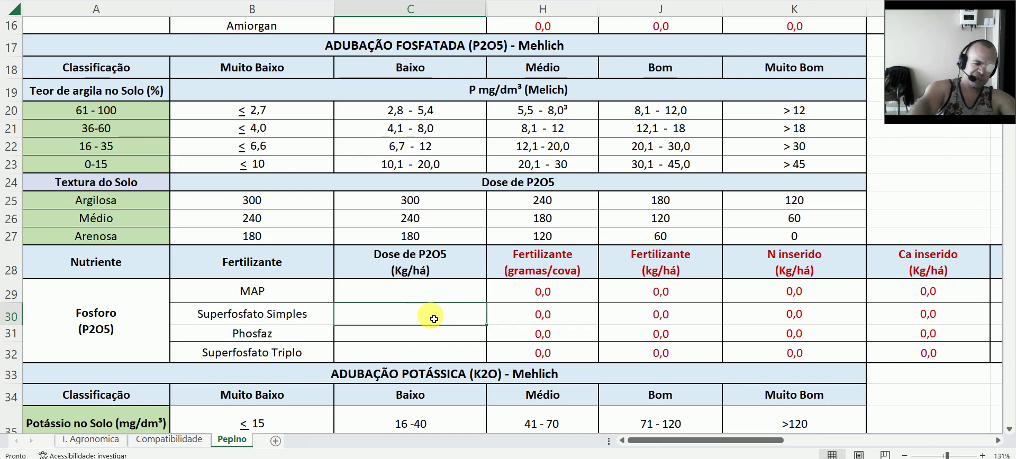
type("18")
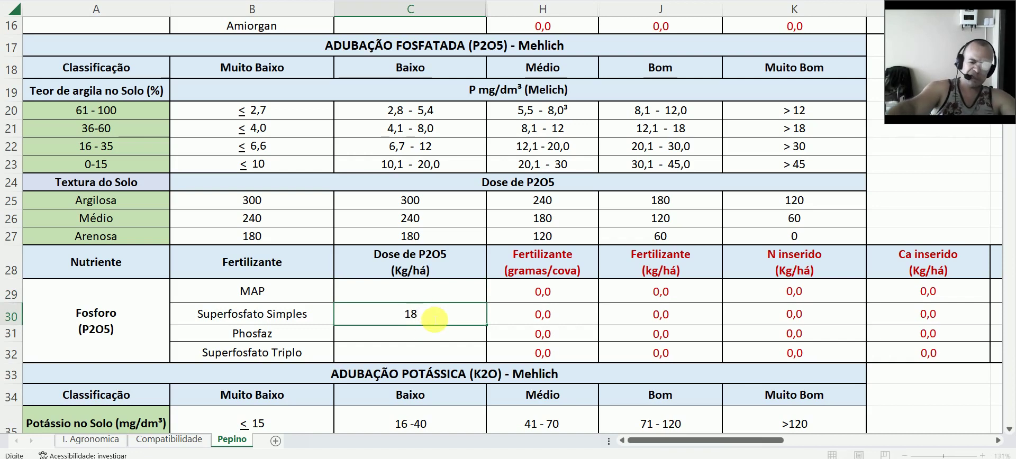
type("0")
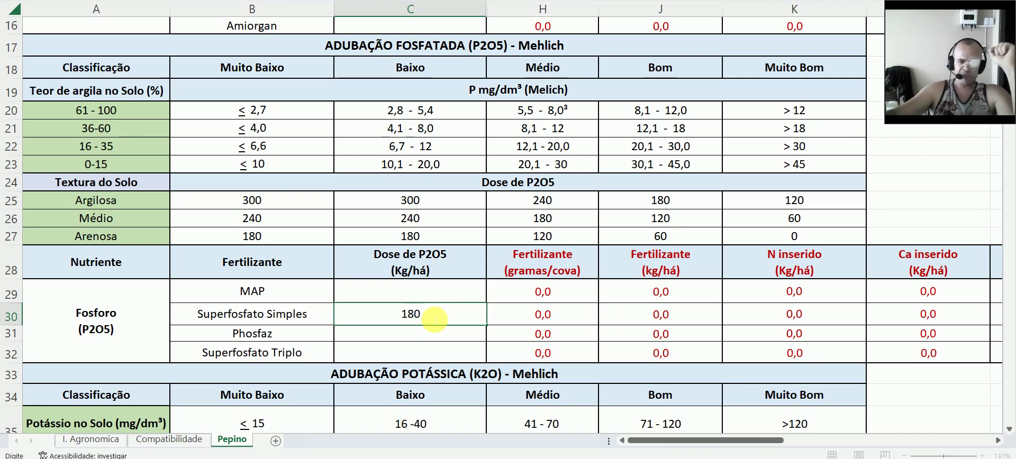
left_click(585, 313)
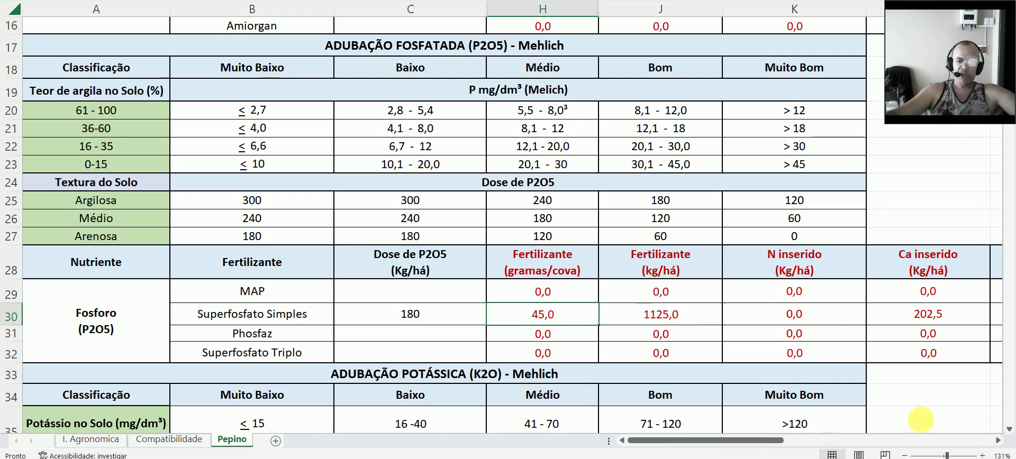
left_click(999, 440)
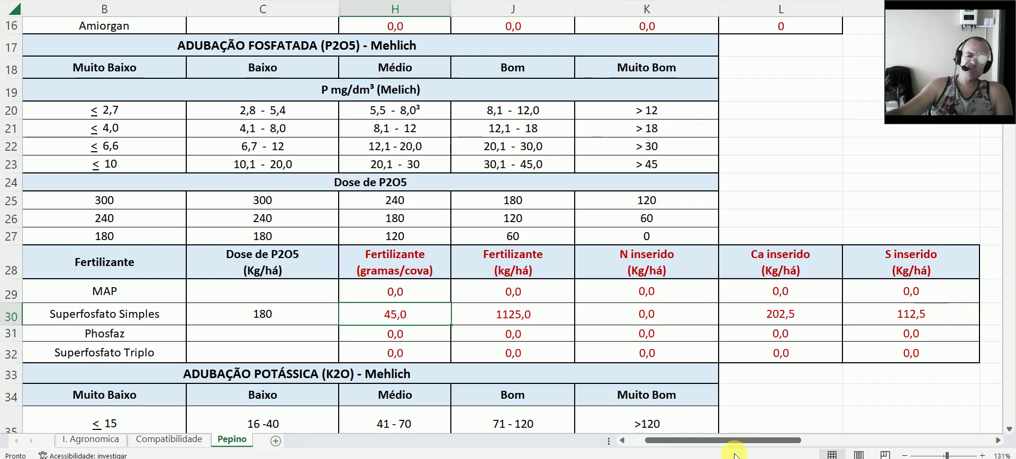
left_click_drag(738, 442, 721, 442)
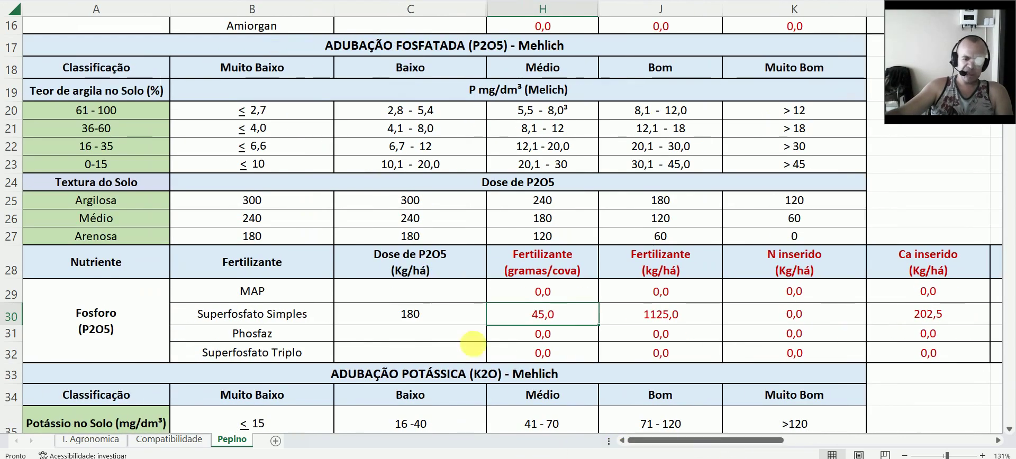
Step: Check the potassium (K) content and its unit in the soil analysis PDF against the Excel potassium table's mg/dm³ row
scroll(428, 320, "down", 1)
scroll(427, 320, "down", 3)
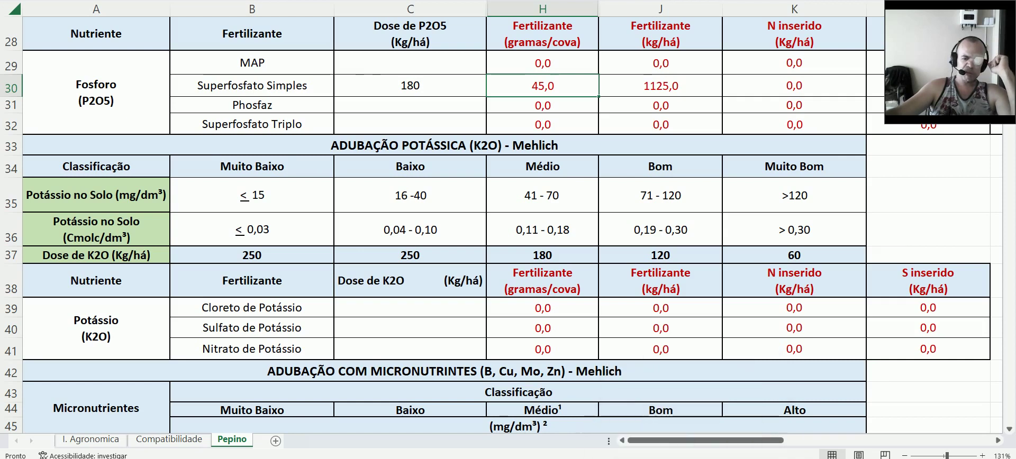
key("alt+Tab")
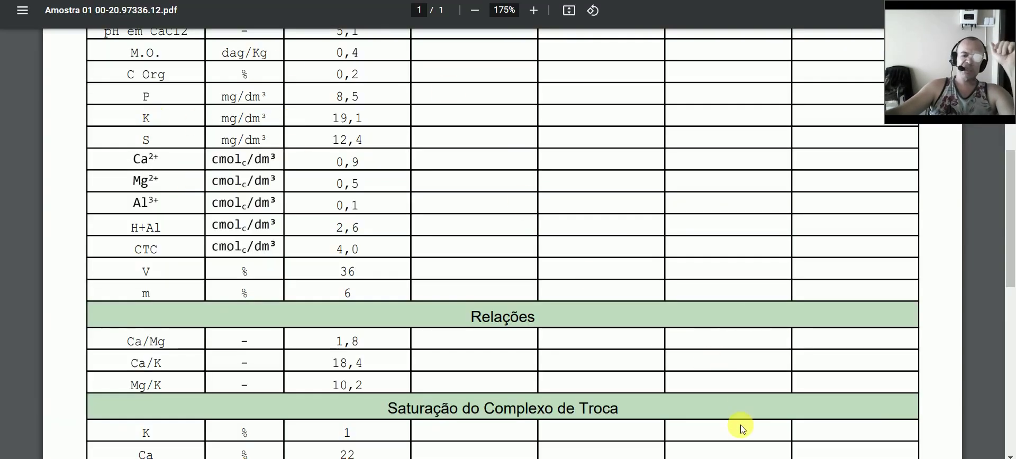
key("alt+Tab")
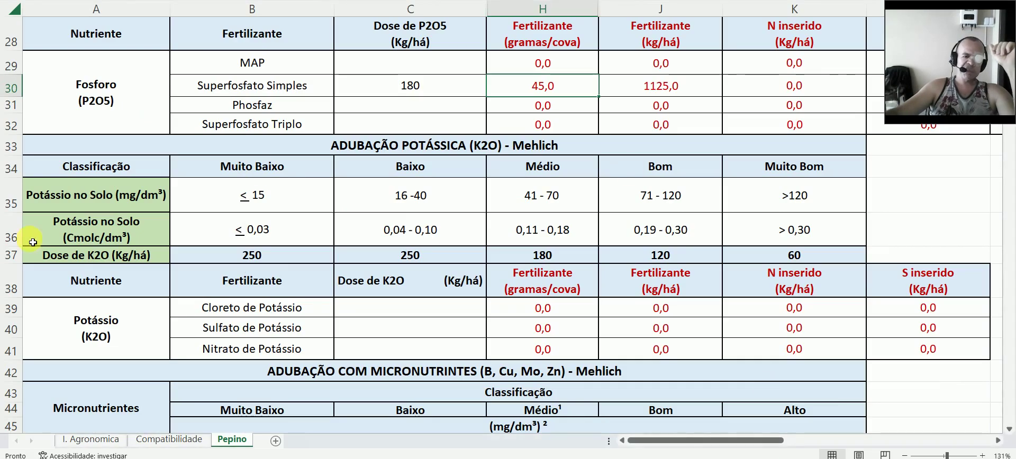
left_click(11, 208)
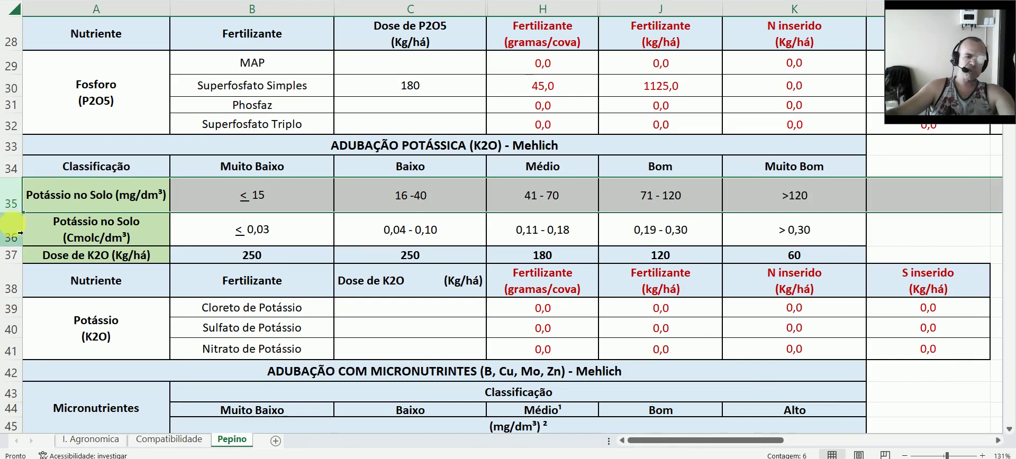
left_click(15, 216)
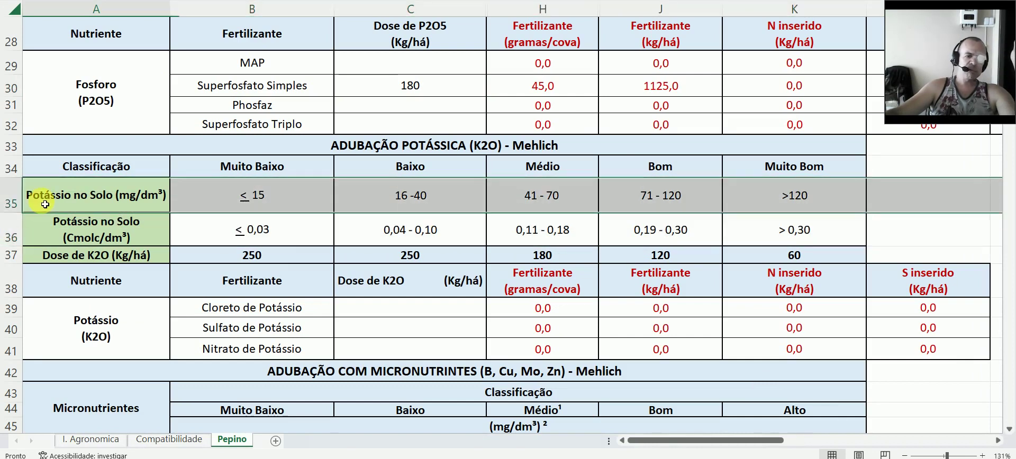
left_click(24, 209)
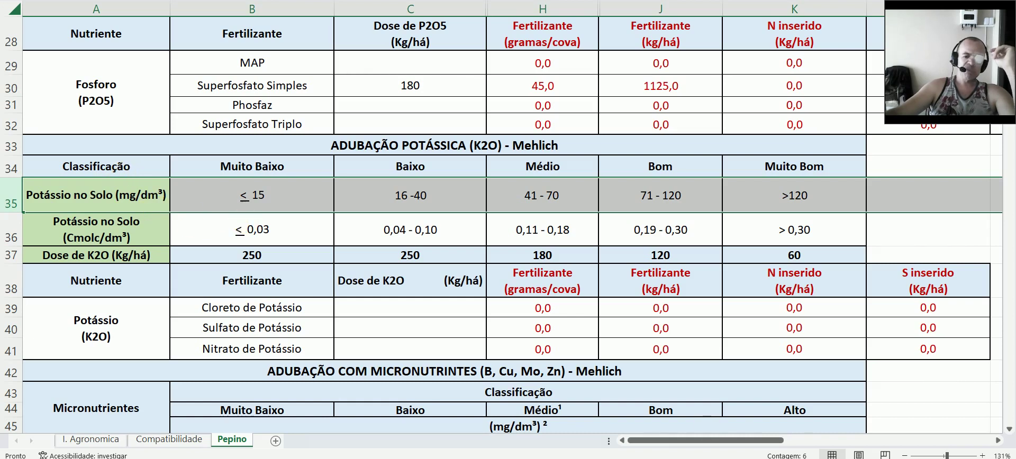
key("alt+Tab")
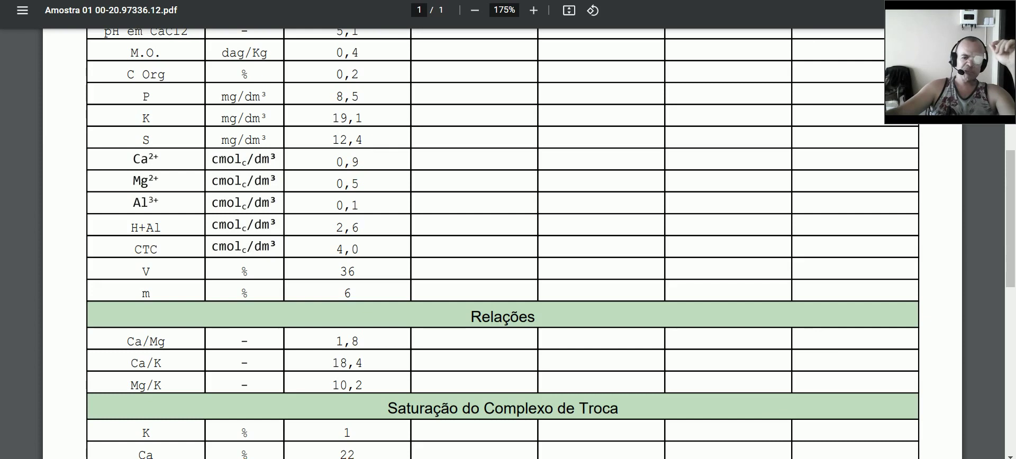
key("alt+Tab")
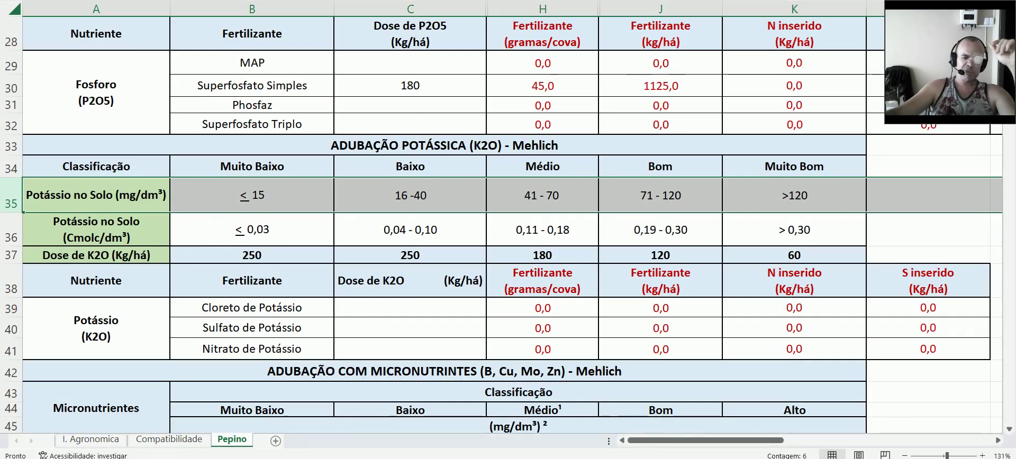
Step: Mark the Potássio no Solo (mg/dm³) row, its 16 -40 value and the Baixo K2O dose in the potassium table
left_click(106, 204)
left_click(10, 195)
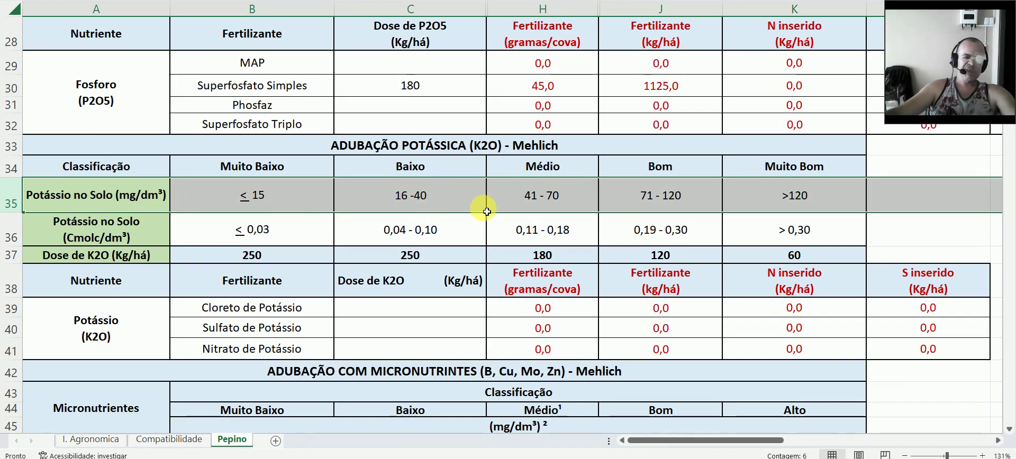
left_click(446, 199, "ctrl")
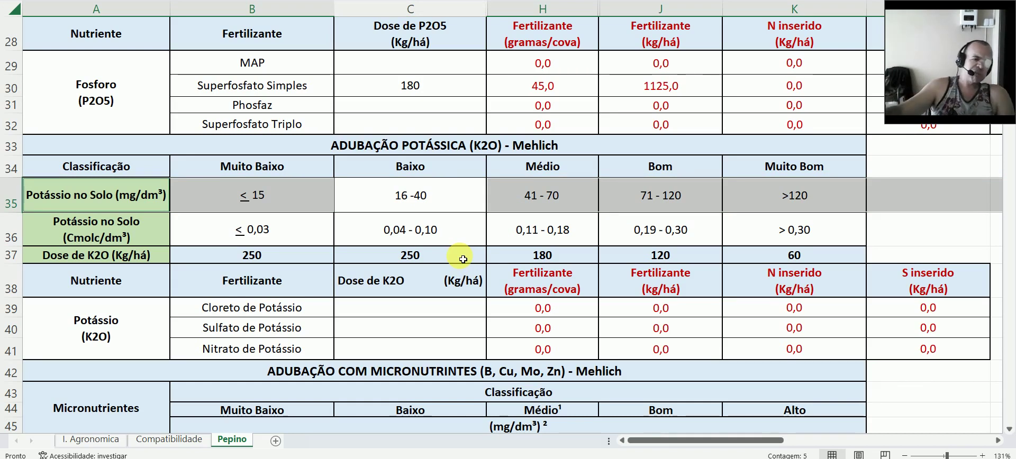
left_click(11, 255)
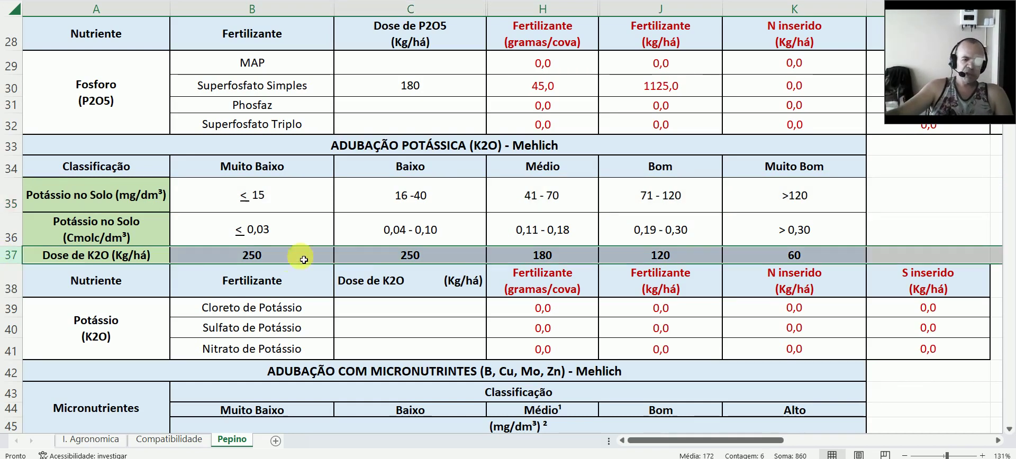
left_click(373, 255)
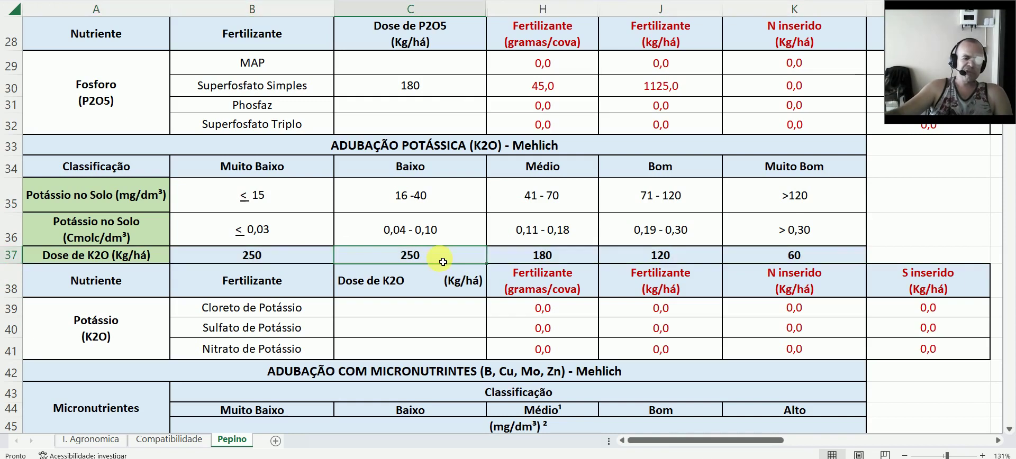
Step: Enter a K2O dose of 250 Kg/há for Cloreto de Potássio in the potassium fertilizer table
scroll(454, 281, "down", 1)
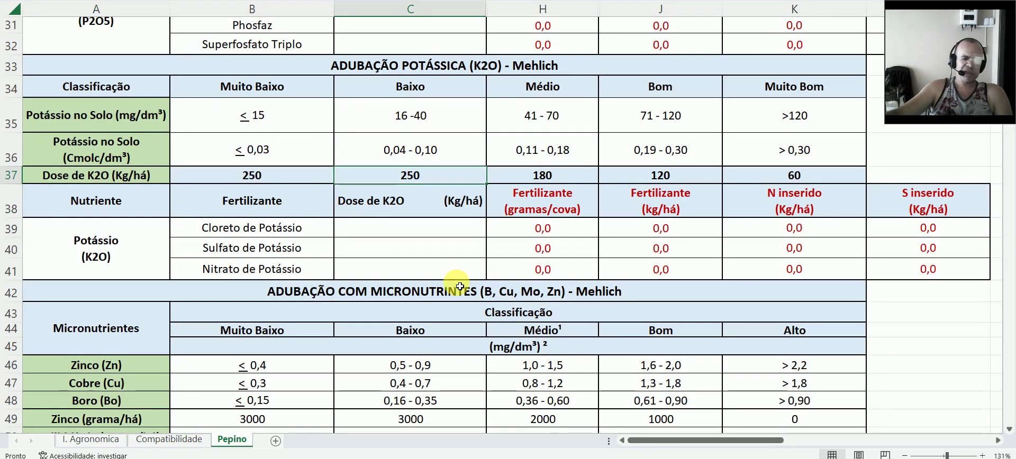
left_click(463, 234)
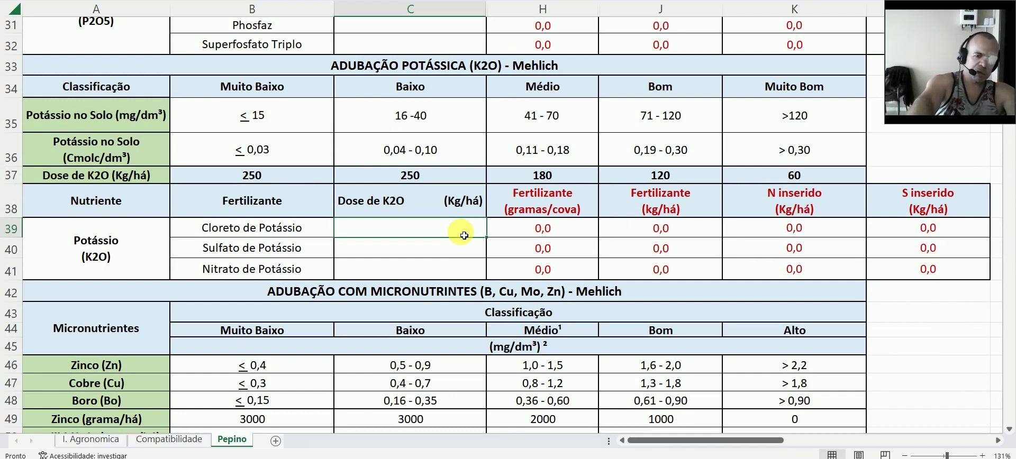
type("250")
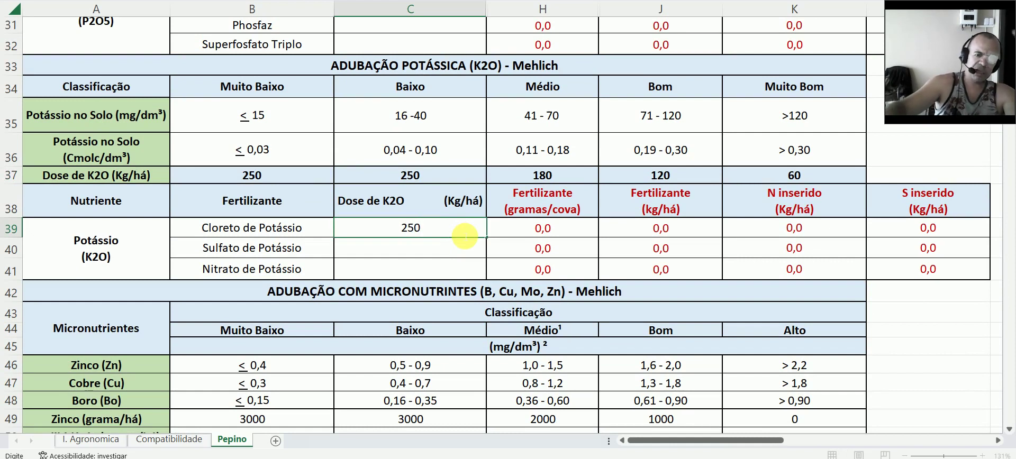
left_click(520, 229)
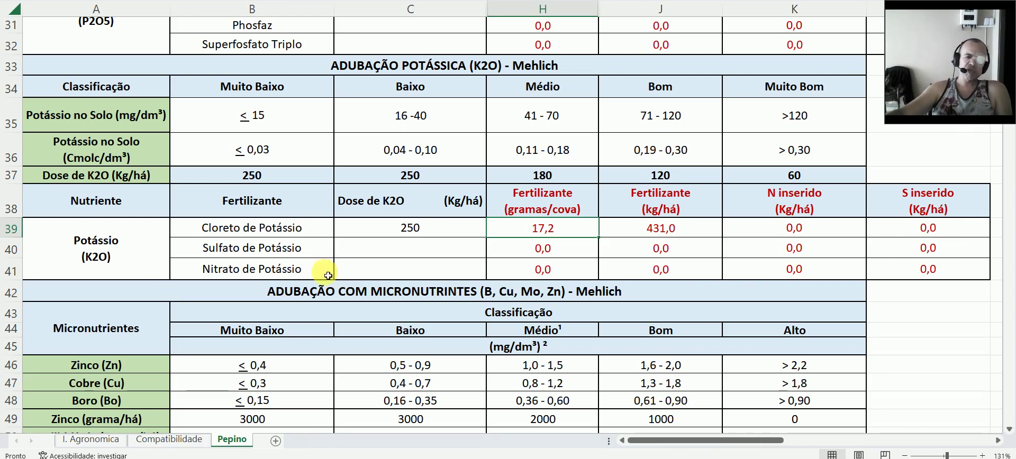
left_click(777, 270)
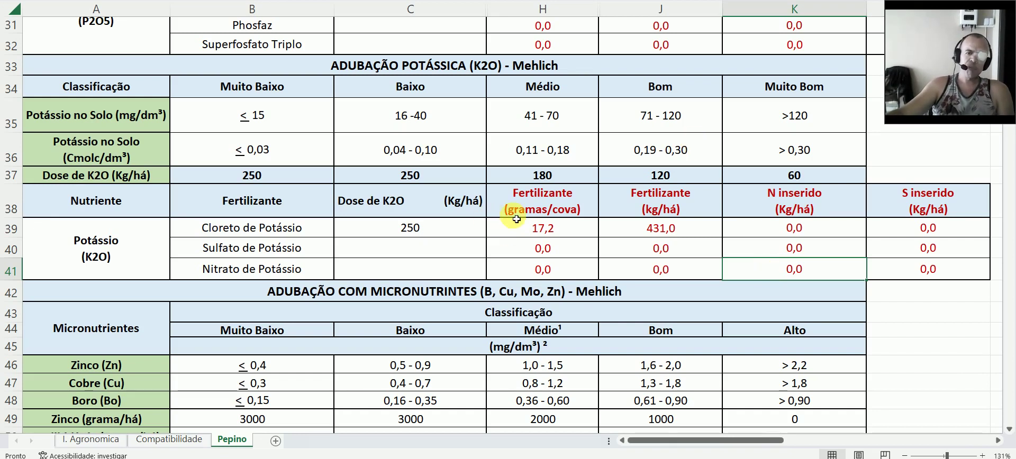
Step: Check the boron (B) content in the soil analysis PDF and mark the Boro row's 0,16 - 0,35 value in the Excel micronutrient table
scroll(516, 219, "down", 3)
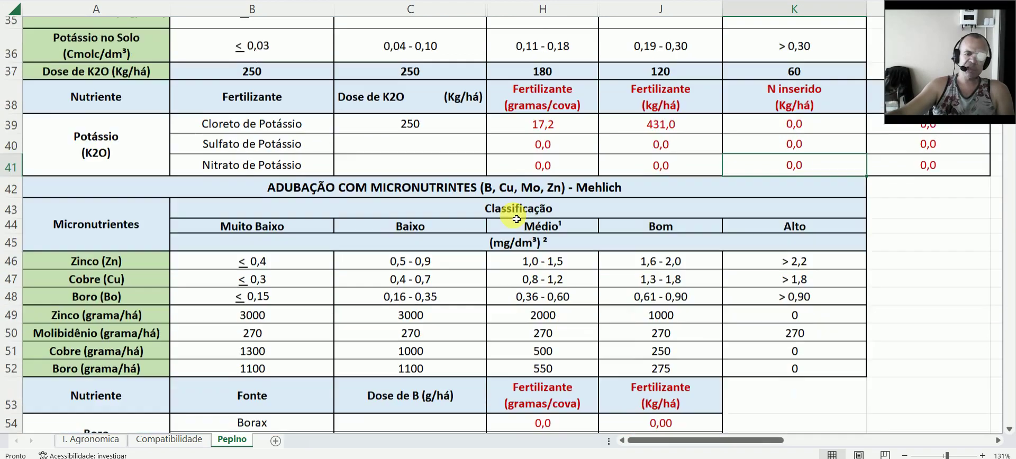
scroll(516, 218, "down", 1)
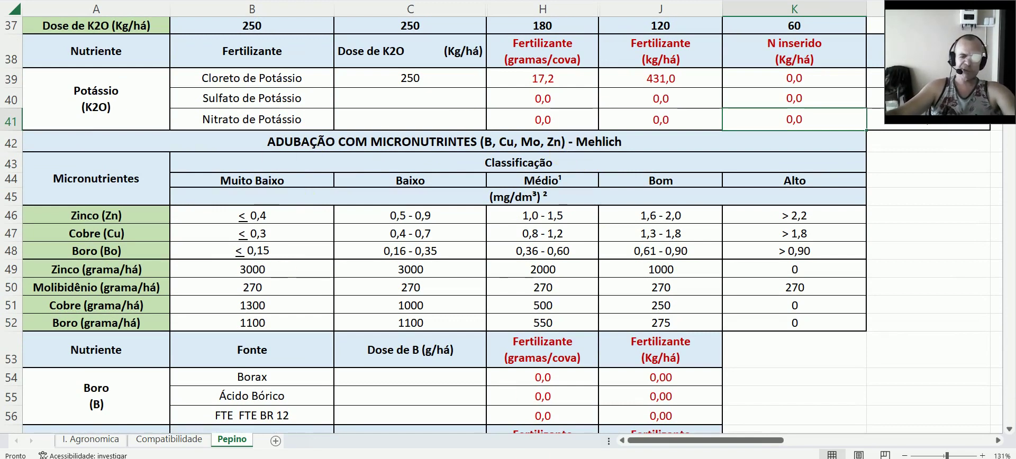
key("alt+Tab")
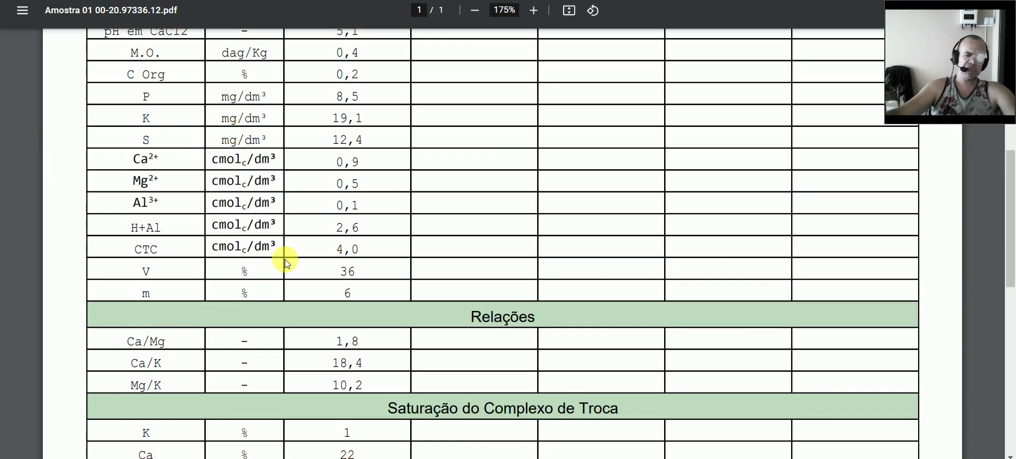
scroll(284, 259, "down", 5)
scroll(257, 376, "down", 1)
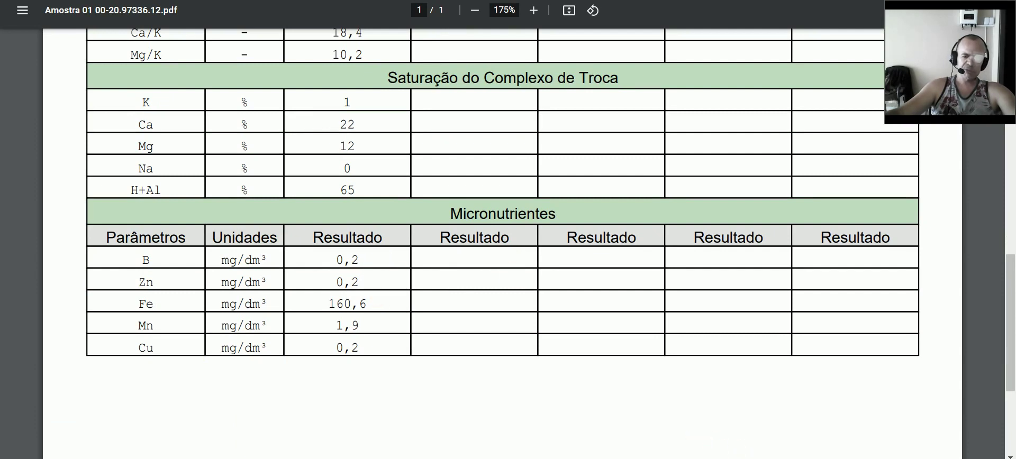
key("alt+Tab")
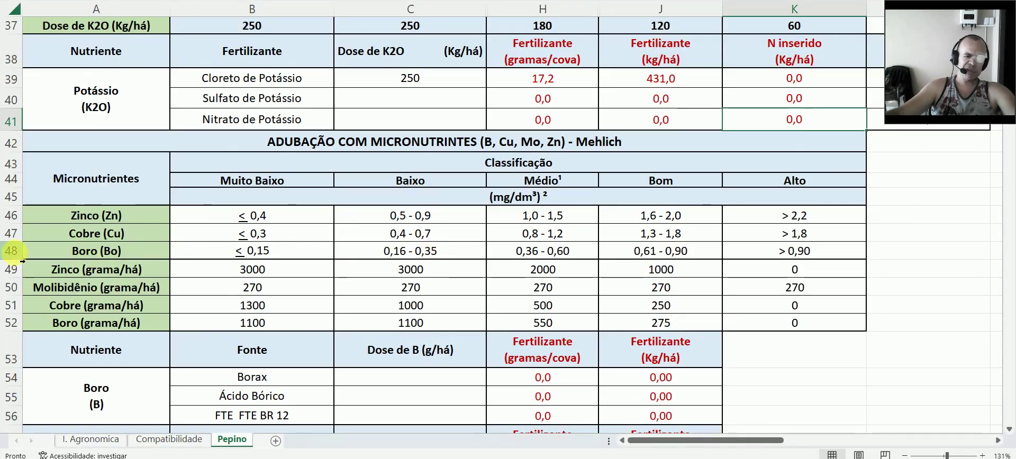
left_click(11, 250)
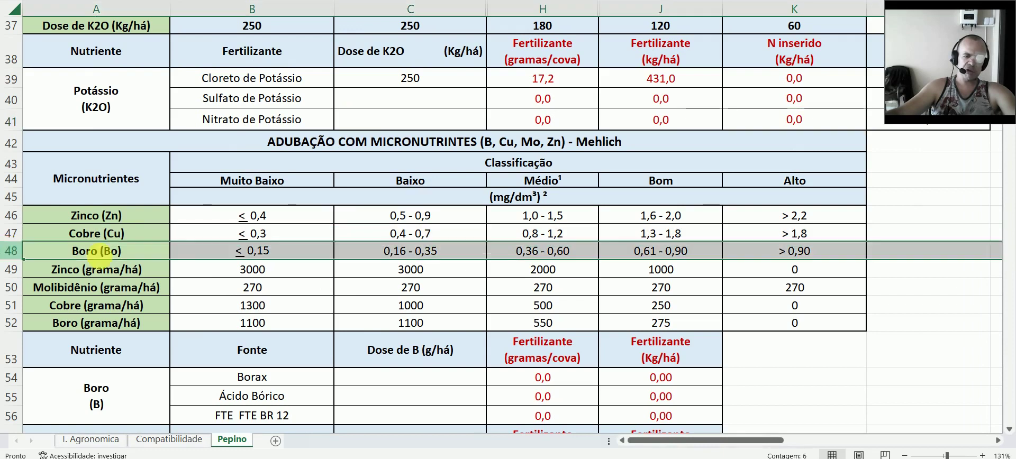
left_click(466, 255)
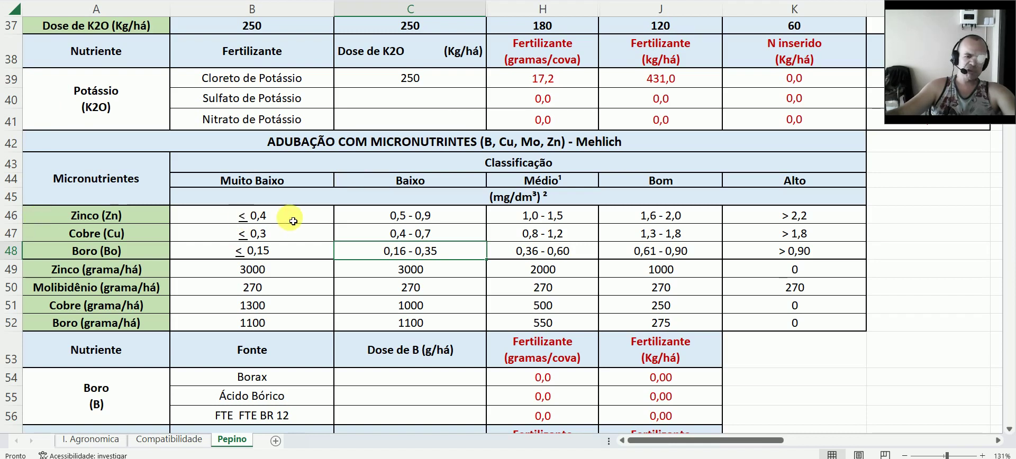
Step: Check zinc and copper in the soil analysis PDF and mark Zinco ≤ 0,4 and Cobre ≤ 0,3 in the Excel micronutrient table
left_click(294, 217, "ctrl")
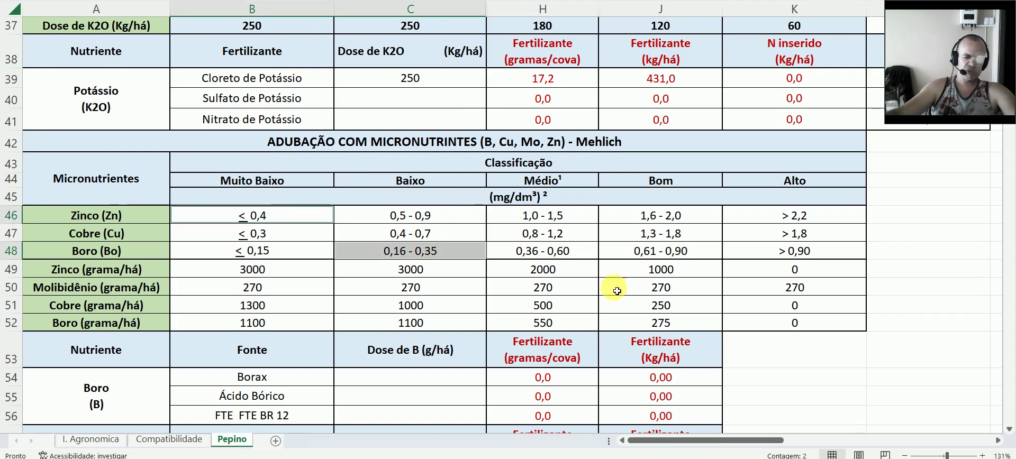
key("alt+Tab")
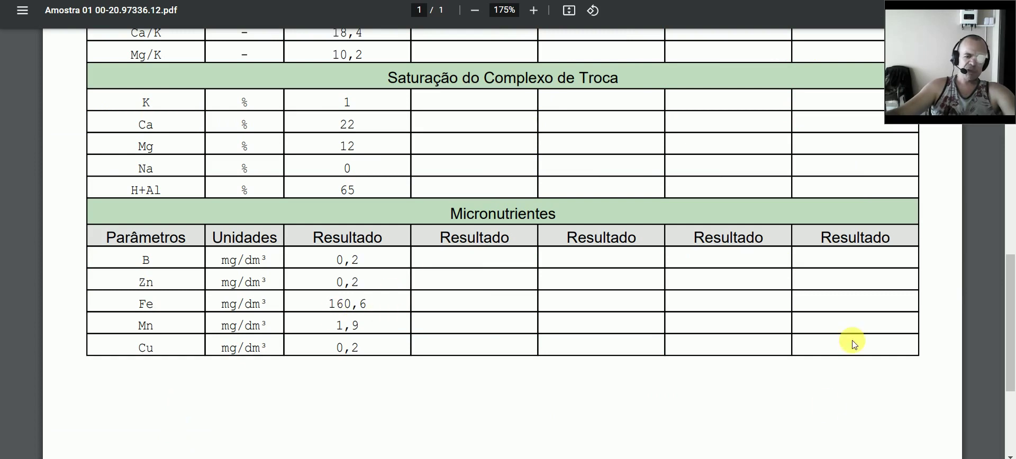
key("alt+Tab")
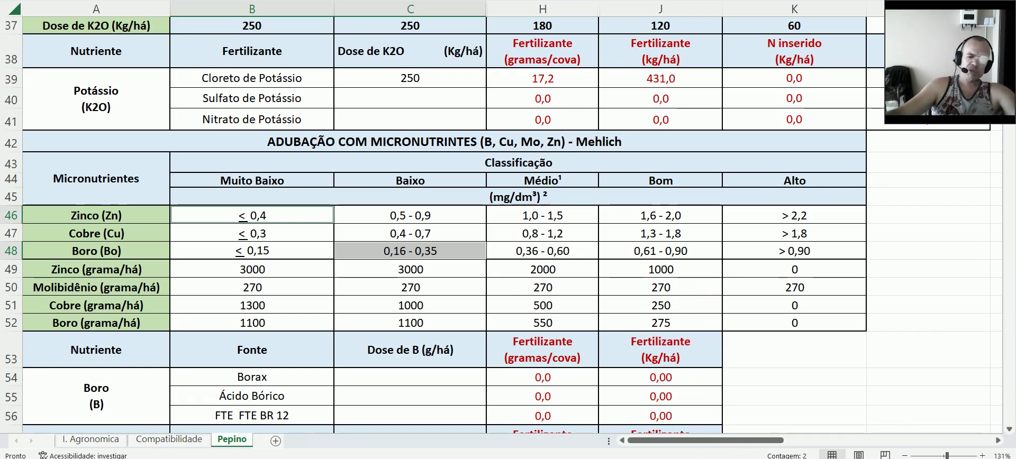
key("alt+Tab")
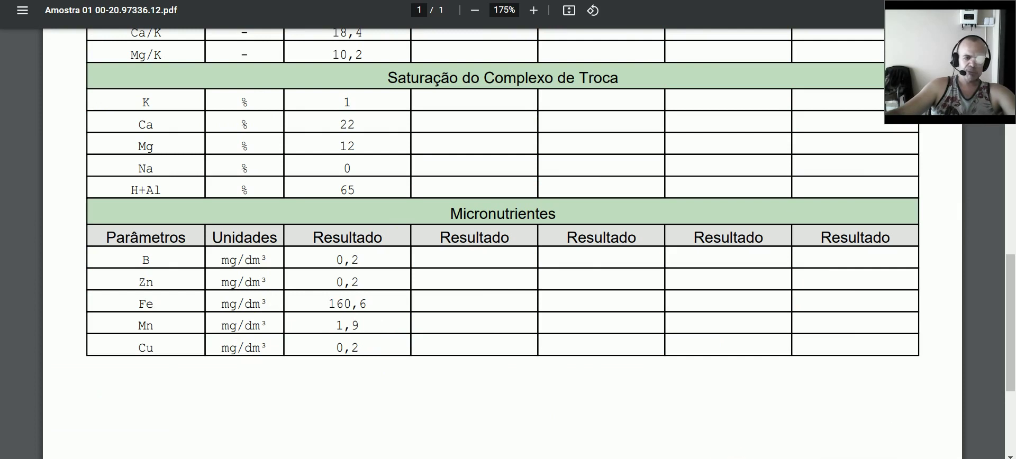
key("alt+Tab")
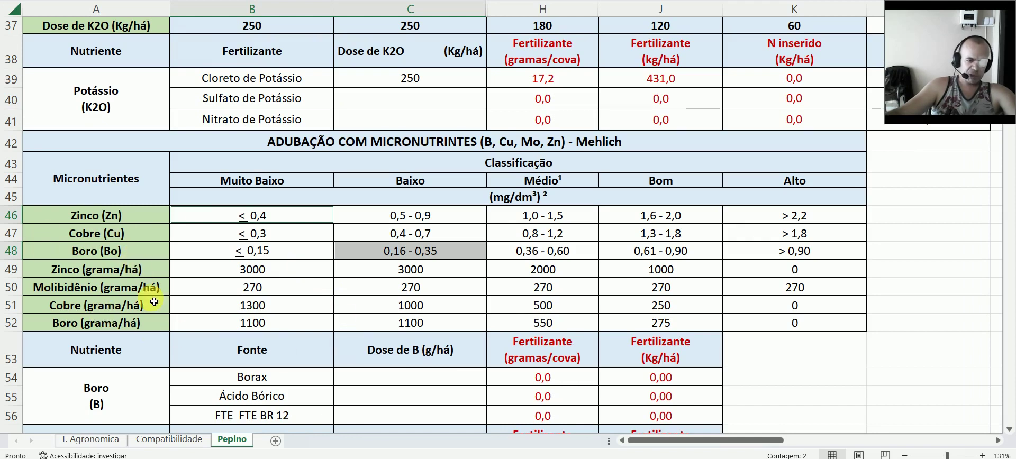
left_click(284, 239, "ctrl")
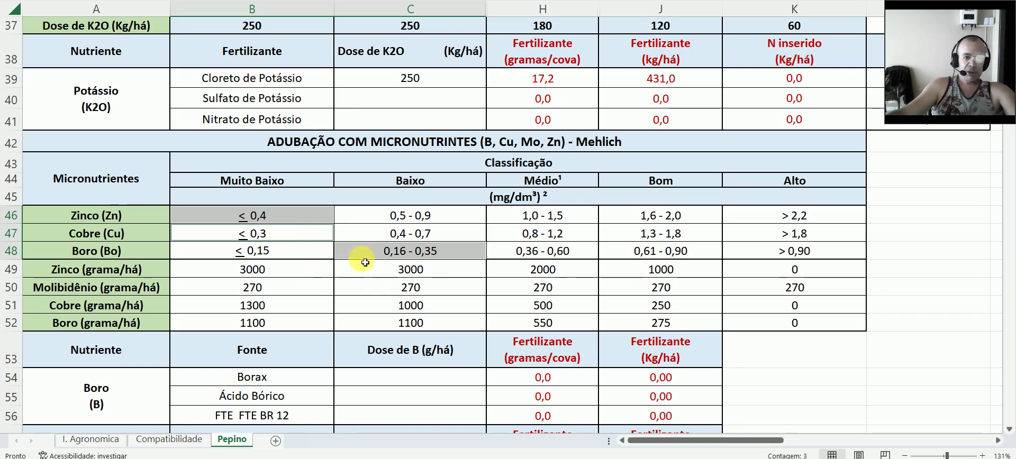
Step: Mark the Muito Baixo doses of zinc (3000), molybdenum (270) and copper (1300) plus the Baixo boron dose (1100) in the micronutrient table
scroll(264, 305, "down", 1)
scroll(264, 306, "down", 1)
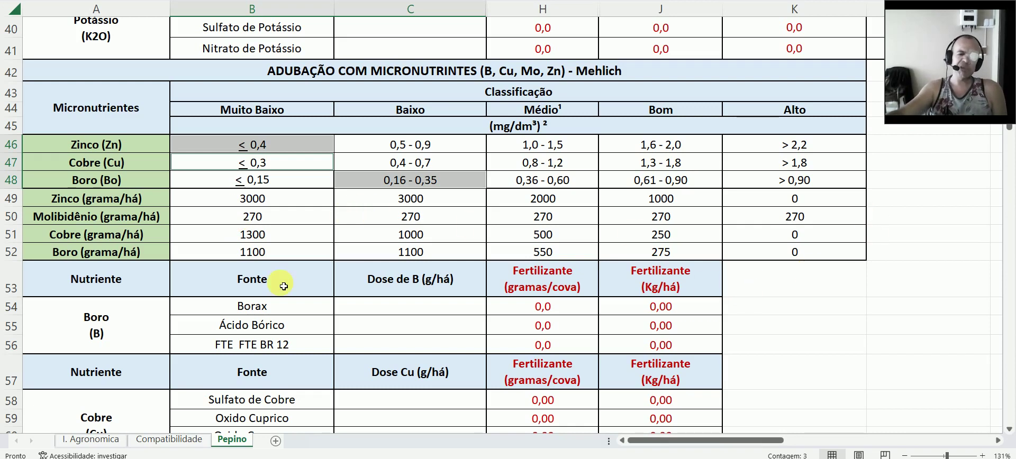
left_click(294, 224, "ctrl")
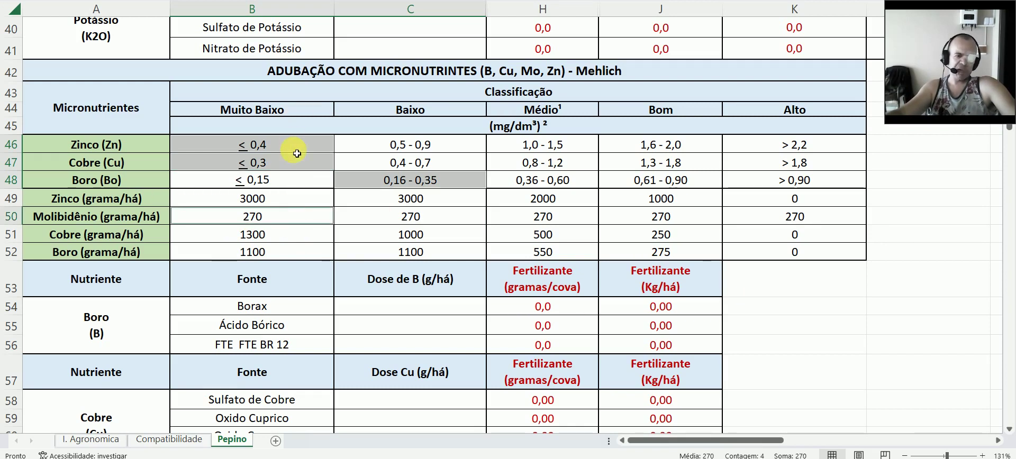
left_click(298, 199, "ctrl")
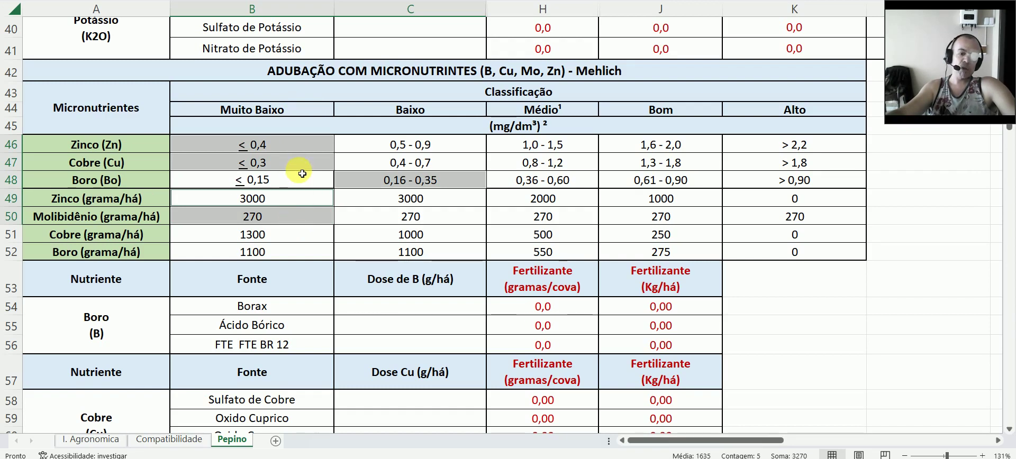
left_click(302, 239, "ctrl")
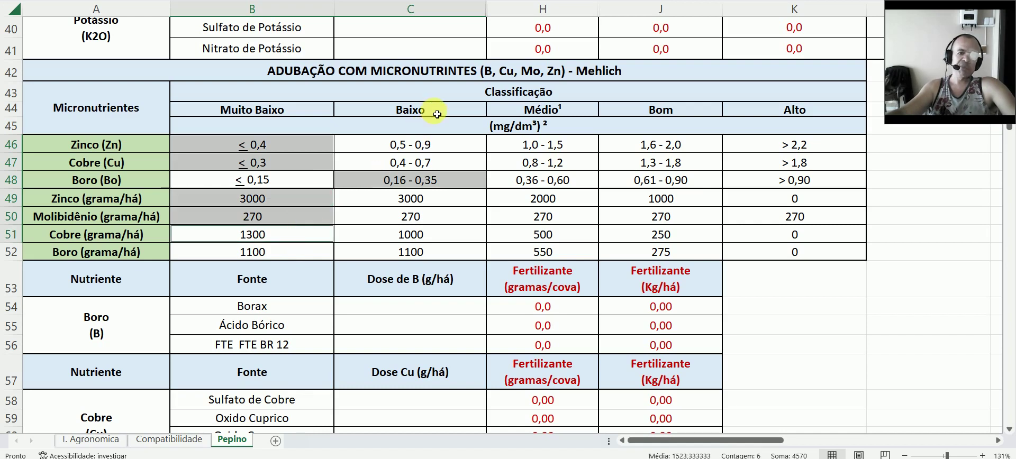
left_click(454, 258, "ctrl")
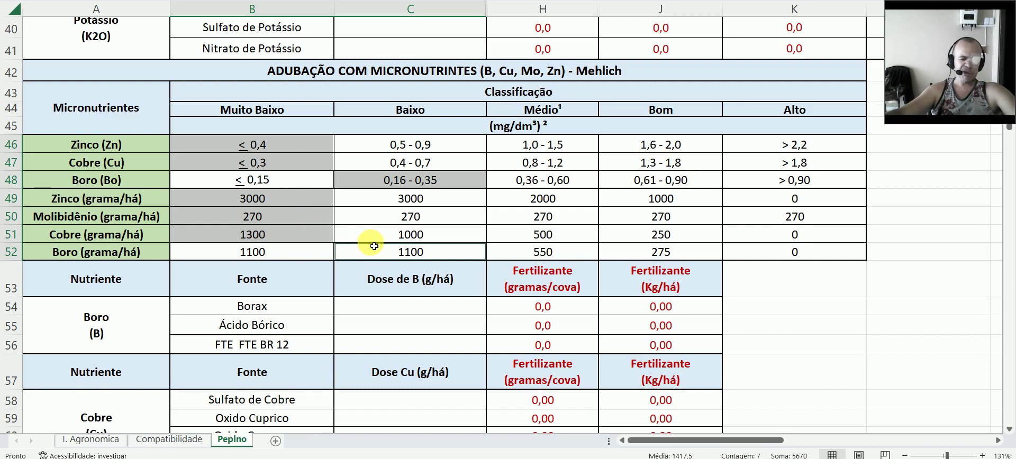
Step: Enter a boron dose of 1100 g/há for Borax and a copper dose of 1300 g/há for Sulfato de Cobre
left_click(387, 315)
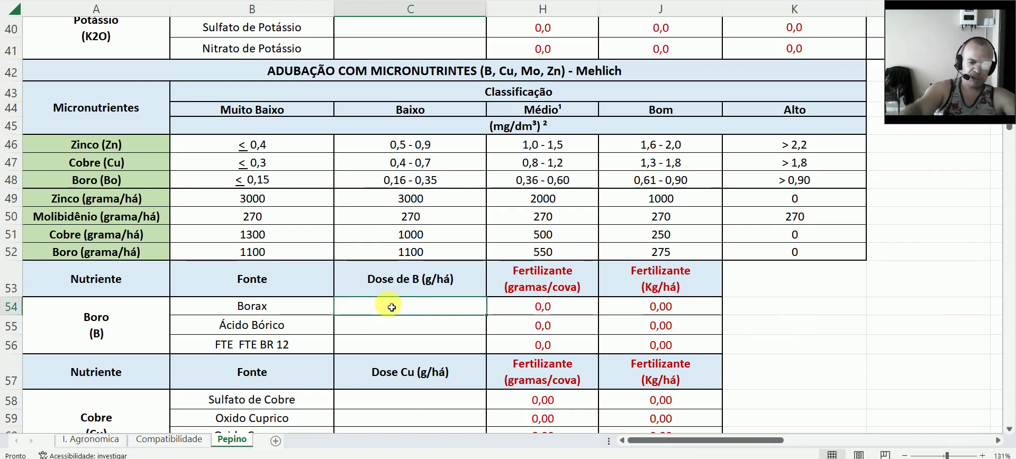
type("1100")
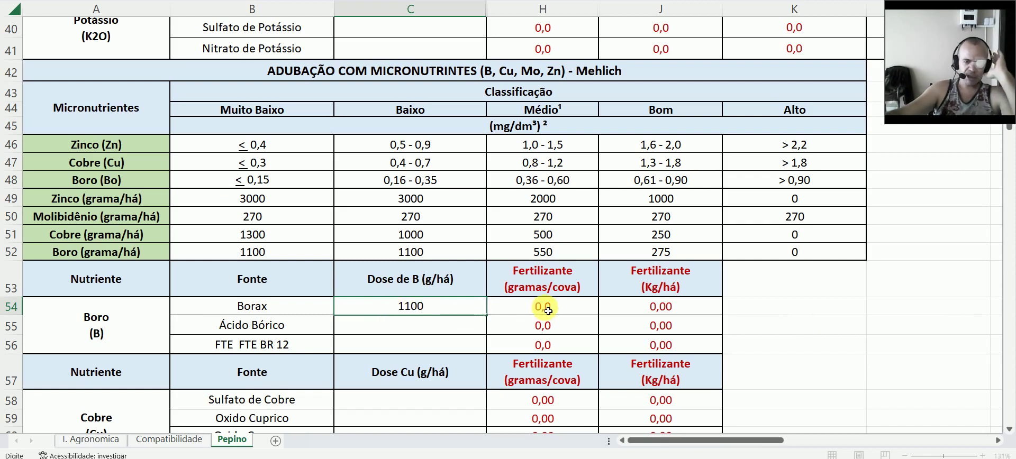
left_click(494, 311)
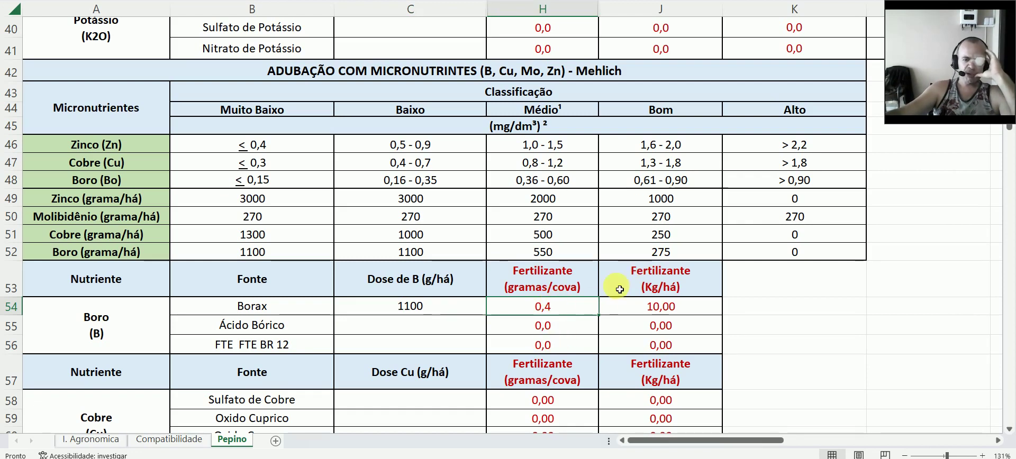
scroll(654, 328, "down", 1)
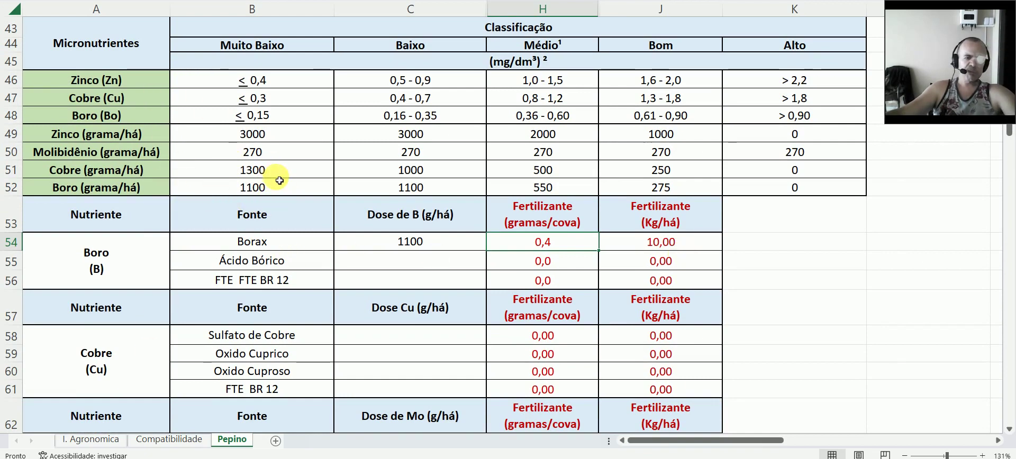
left_click(416, 341)
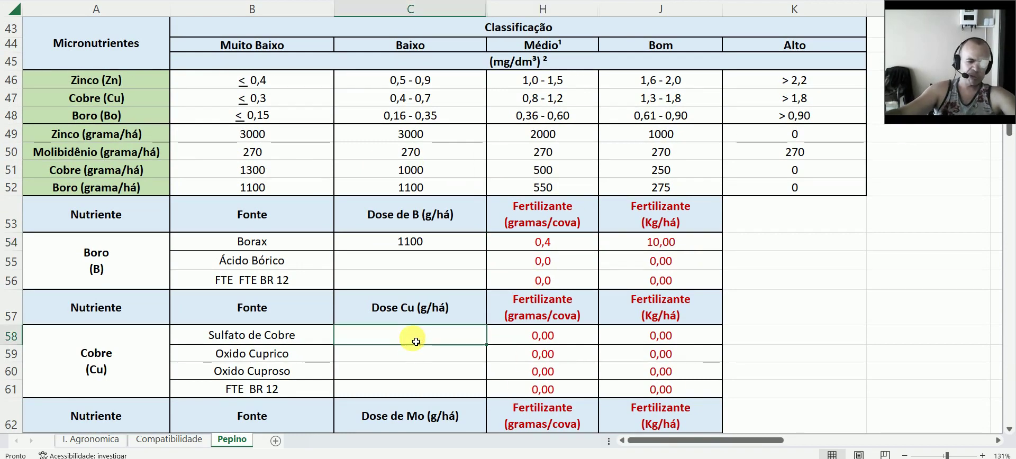
type("1300")
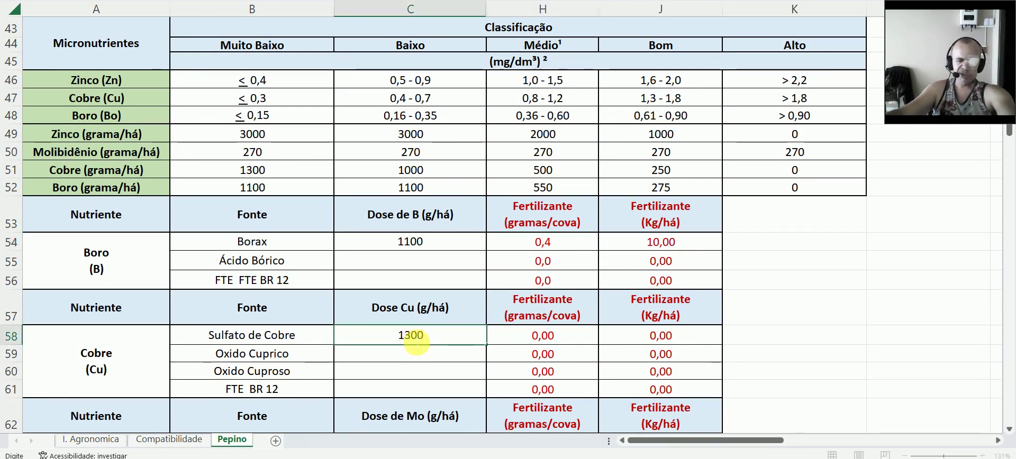
left_click(570, 343)
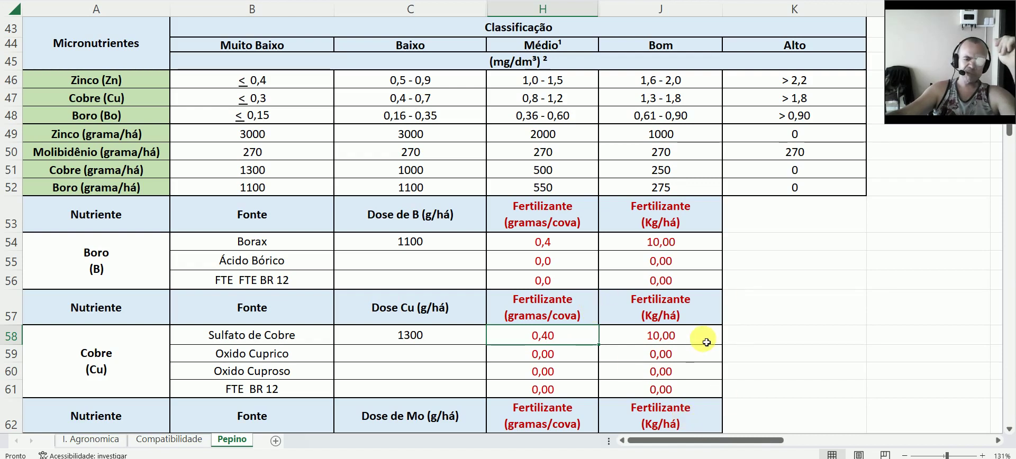
Step: Enter a Mo dose of 270 g/há for Molibdato de Amônio in the molybdenum fertilizer table
scroll(252, 301, "down", 1)
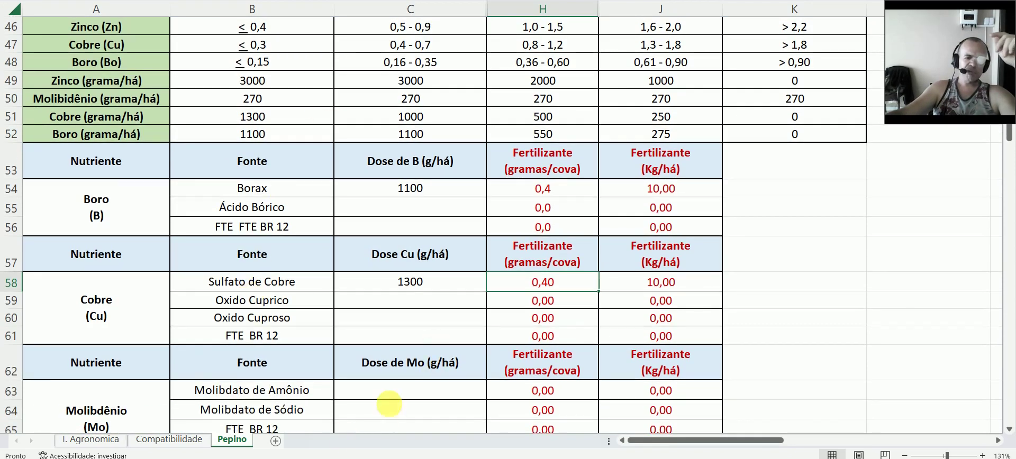
scroll(411, 395, "down", 1)
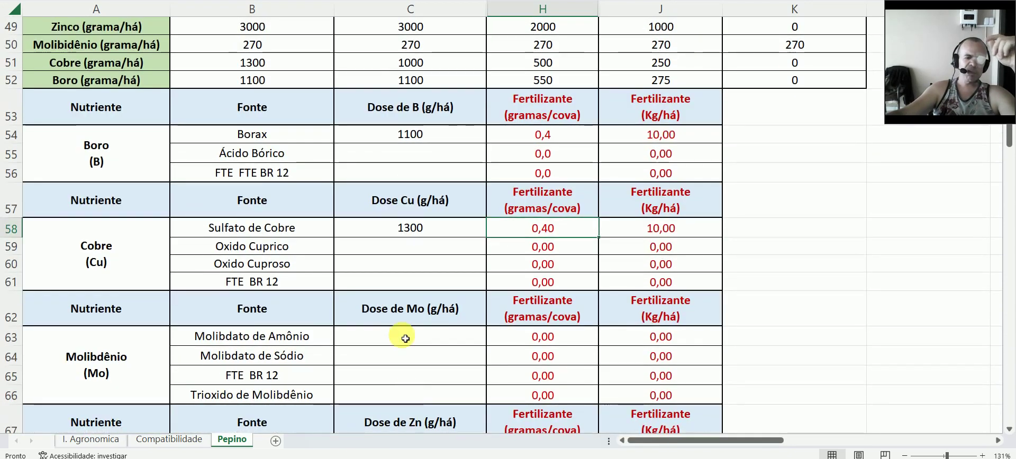
left_click(404, 338)
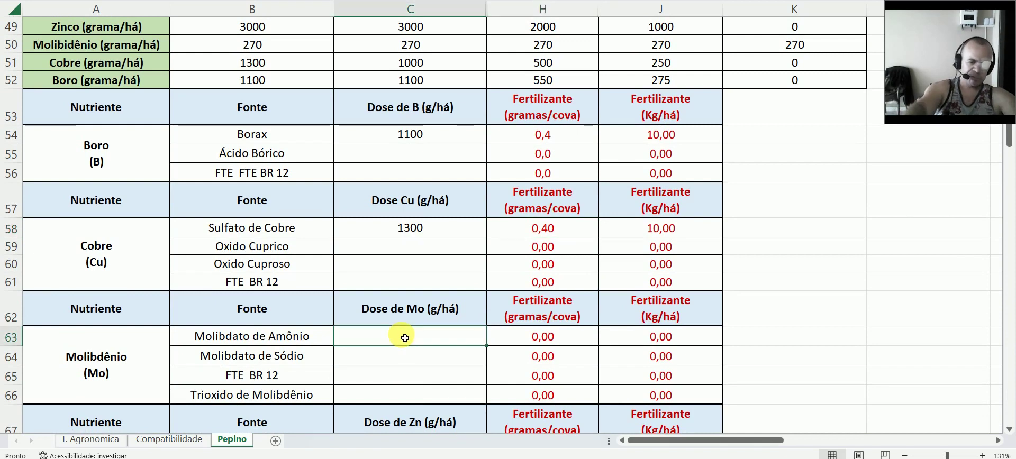
type("270")
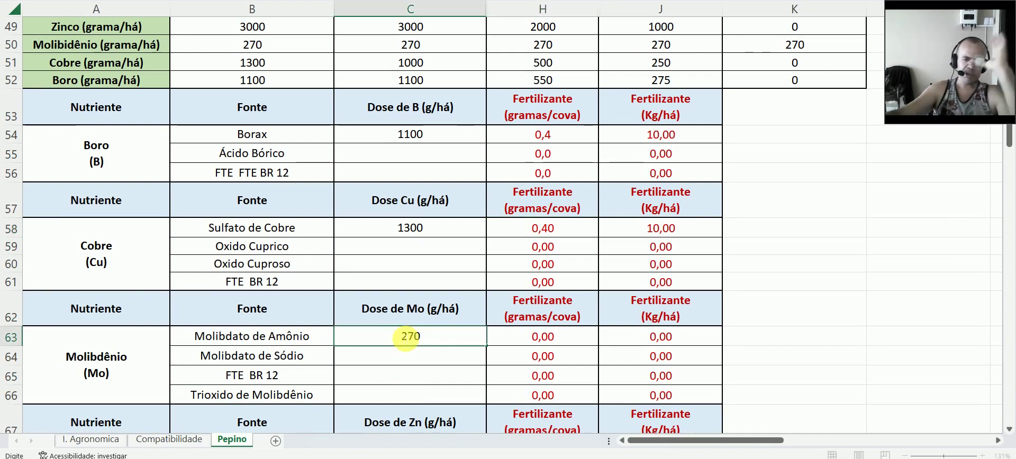
left_click(537, 336)
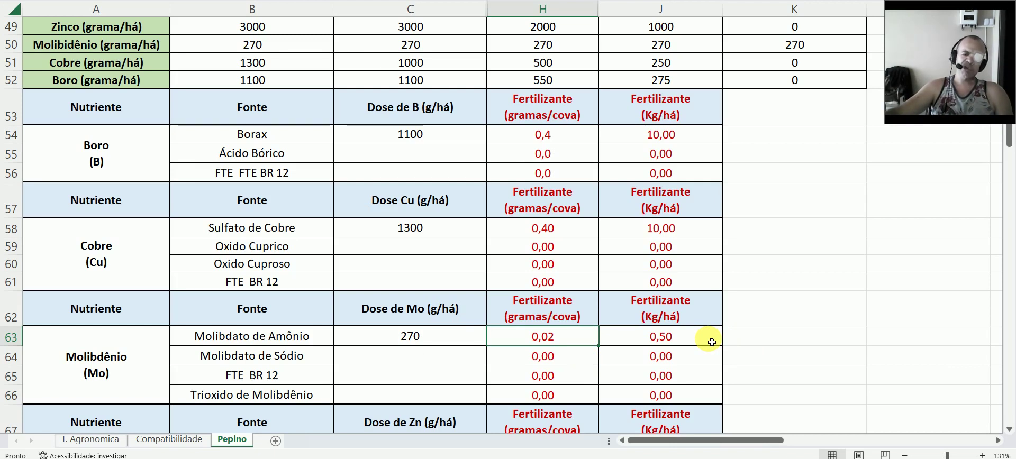
Step: Enter a Zn dose of 3000 g/há for Sulfato de Zinco in the zinc fertilizer table
scroll(674, 358, "down", 1)
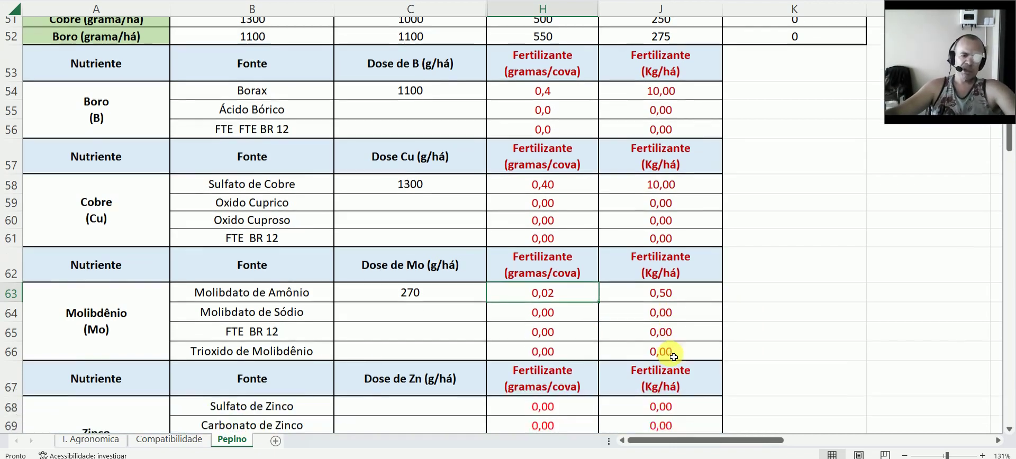
scroll(673, 358, "down", 1)
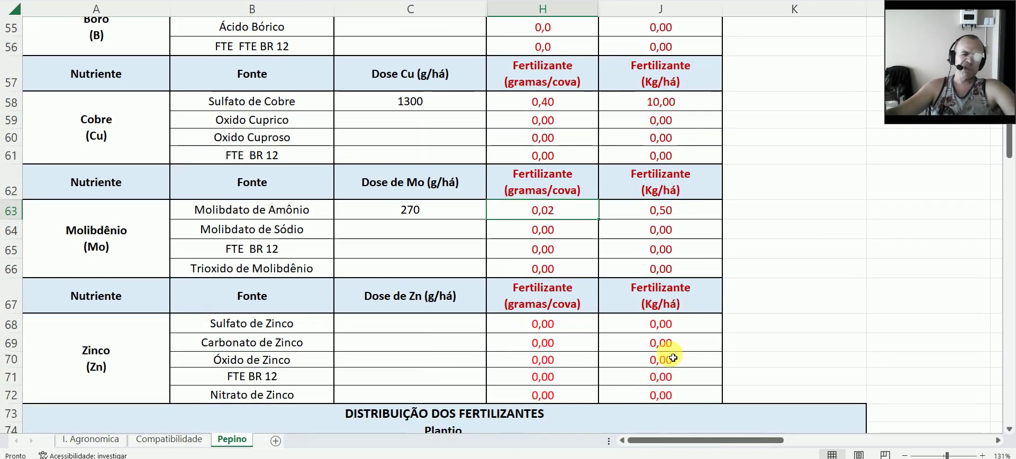
left_click(419, 328)
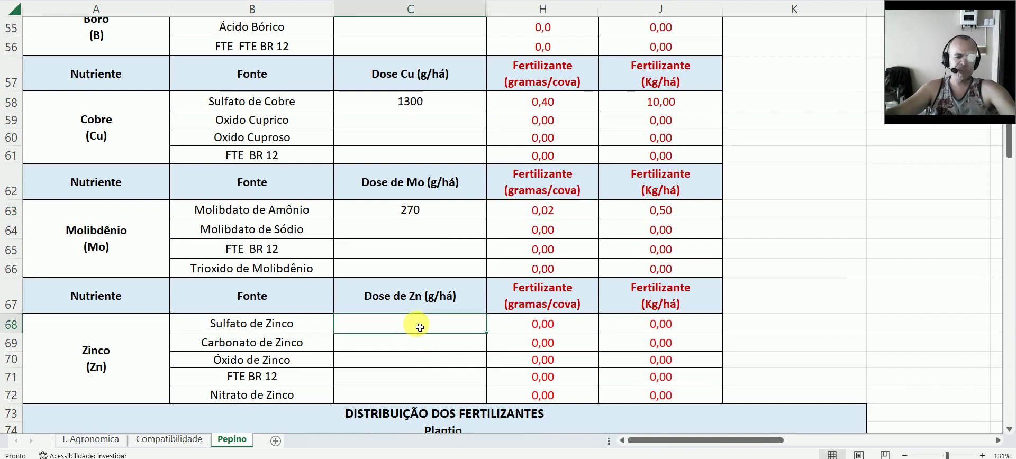
type("3000")
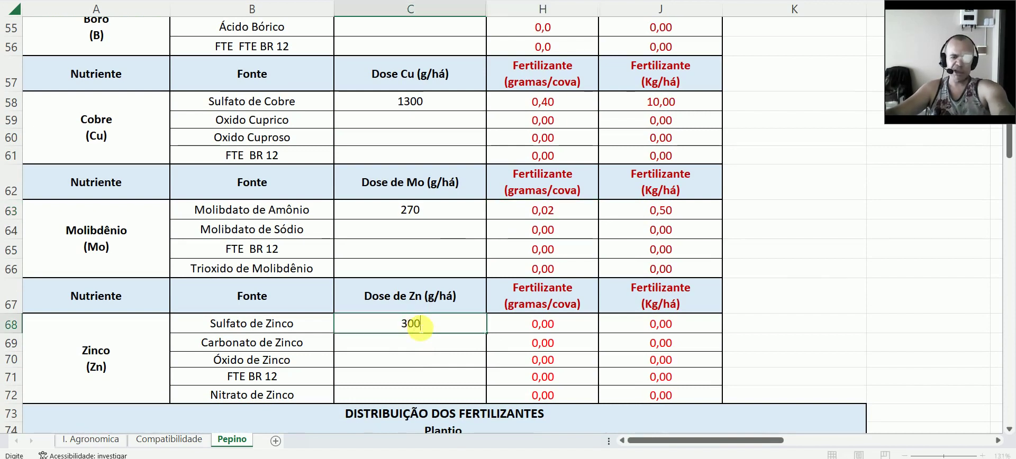
left_click(561, 329)
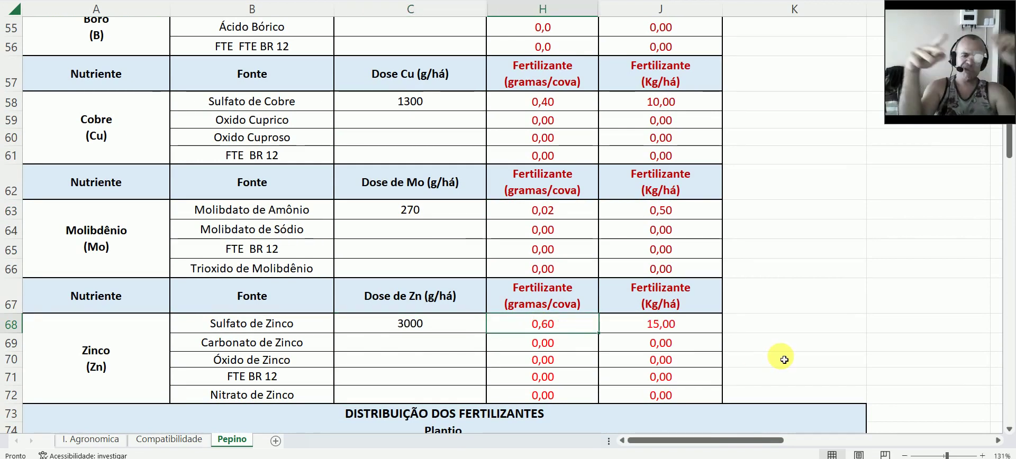
Step: Review the calculated micronutrient fertilizer amounts and the Distribuição dos Fertilizantes section for planting and the 15, 35 and 55-day top dressings
scroll(749, 347, "up", 2)
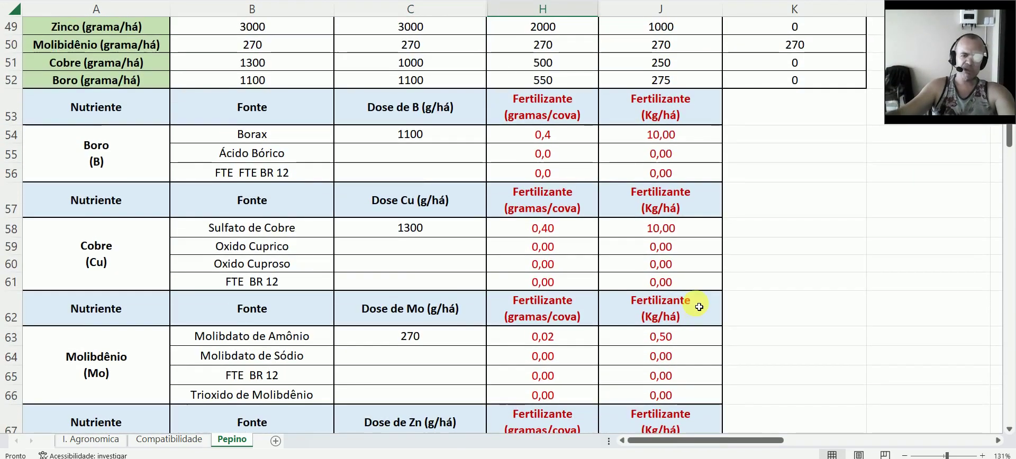
scroll(699, 307, "down", 2)
scroll(699, 306, "down", 1)
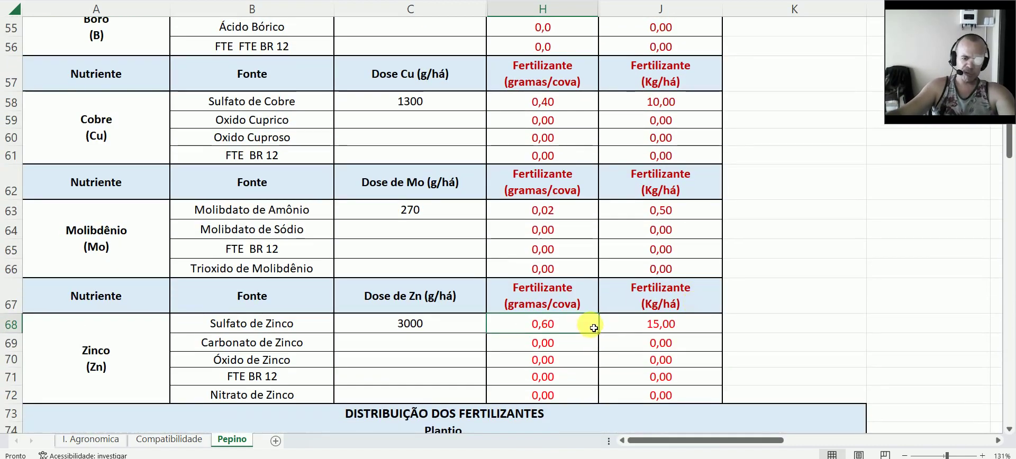
left_click(698, 329)
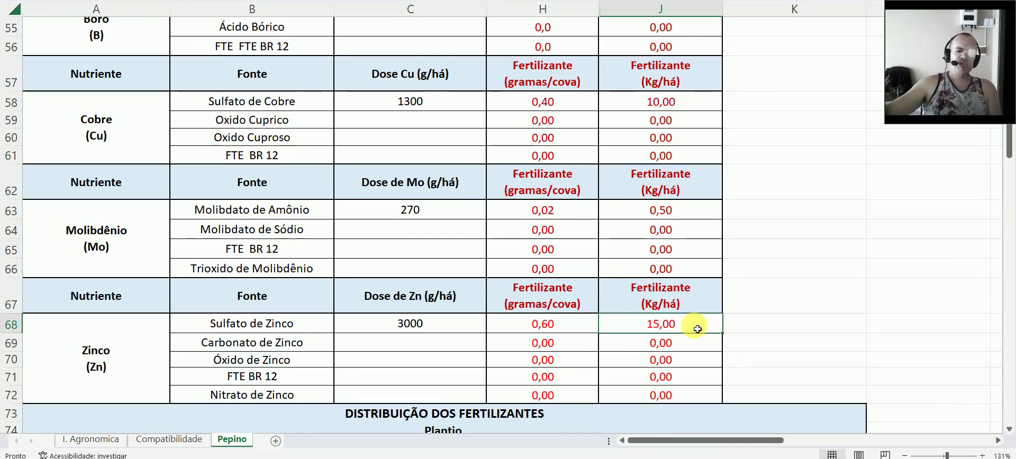
scroll(690, 234, "up", 1)
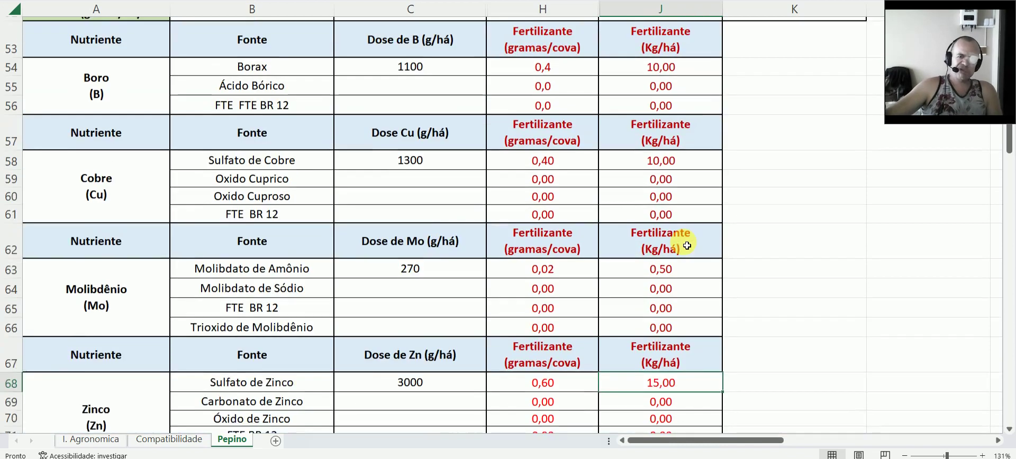
scroll(679, 61, "down", 1)
scroll(668, 130, "down", 1)
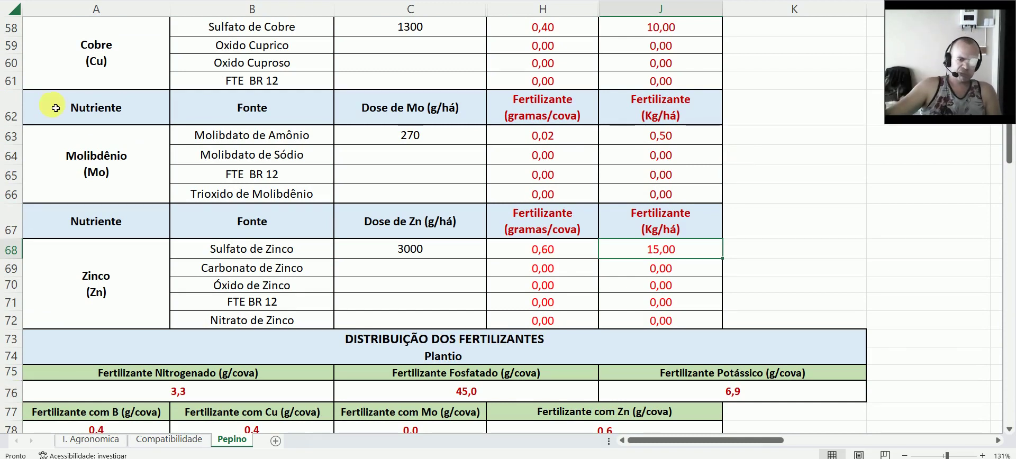
scroll(520, 141, "down", 1)
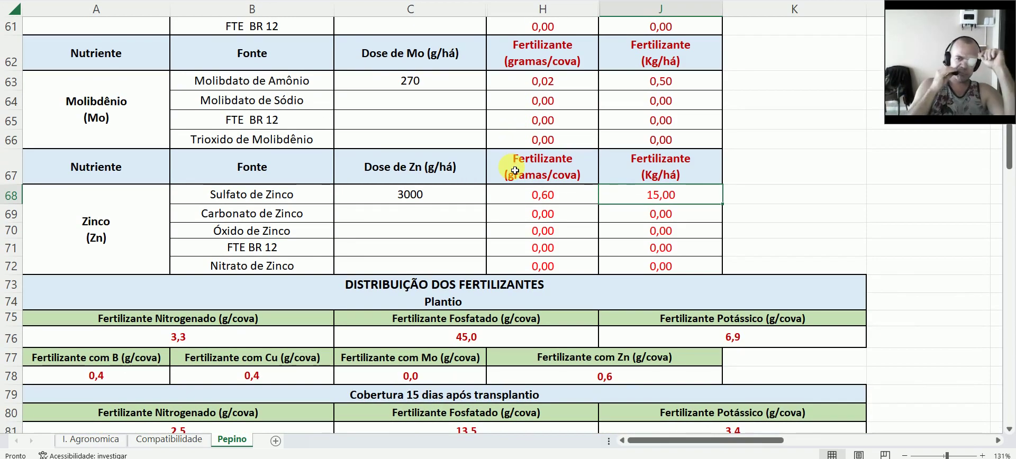
scroll(409, 214, "down", 2)
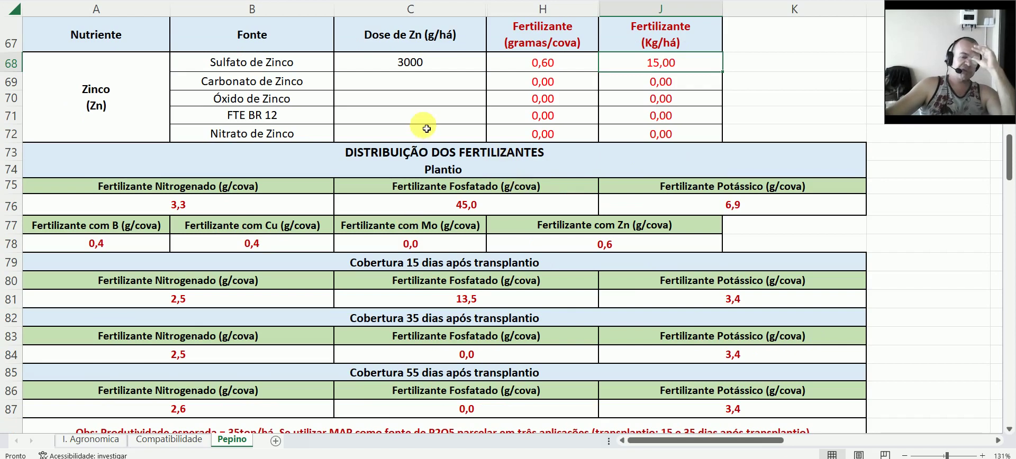
Step: Show the Fertilizante com Mo (g/cova) amount in the Plantio distribution with two decimal places
left_click(457, 249)
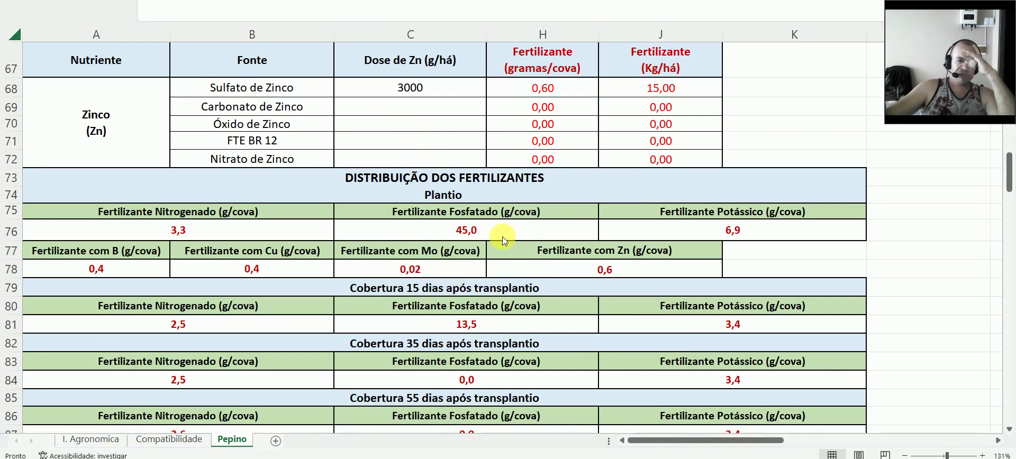
scroll(503, 237, "down", 1)
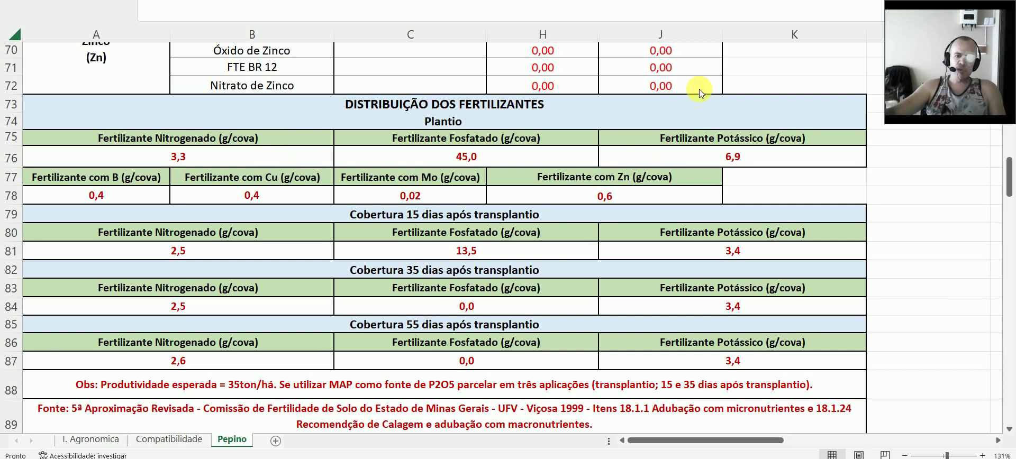
Step: Review the micronutrient, phosphorus and potassium fertilizer tables alongside the planting and top-dressing amounts under Distribuição dos Fertilizantes
scroll(551, 176, "up", 13)
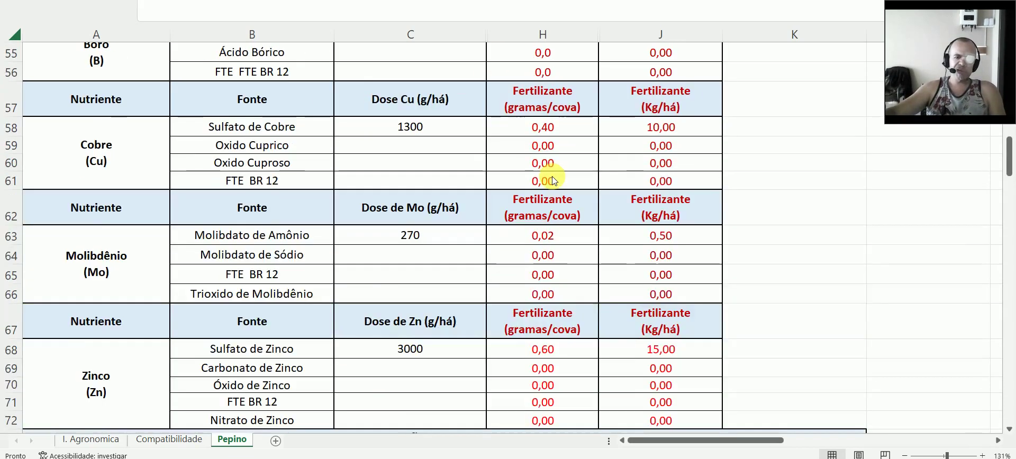
scroll(551, 176, "up", 6)
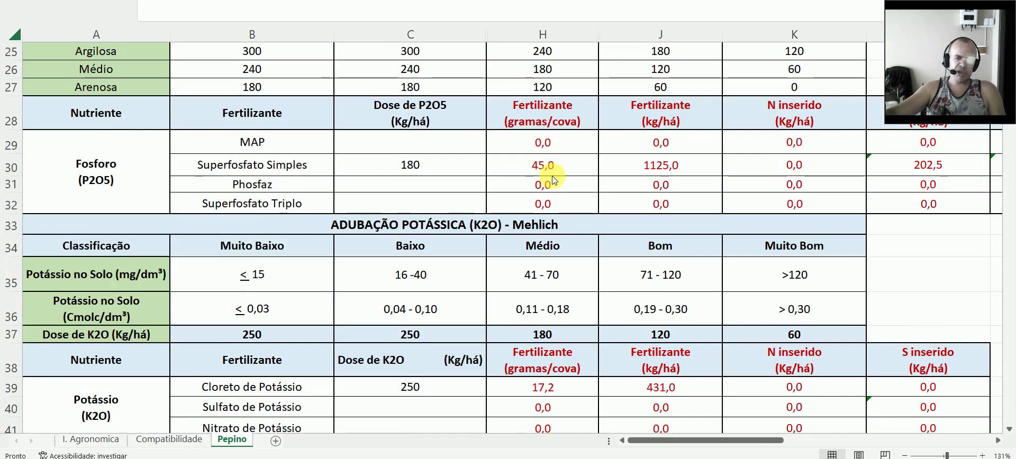
scroll(551, 176, "down", 2)
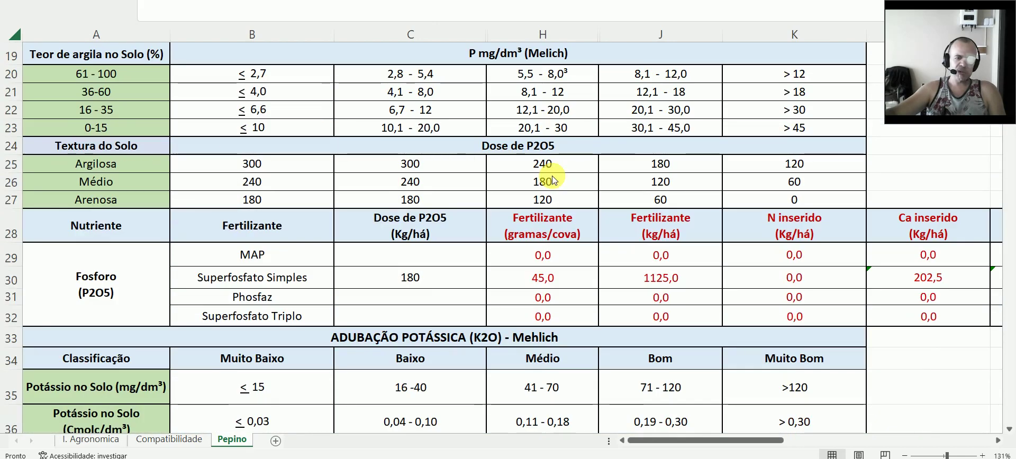
scroll(551, 175, "down", 15)
scroll(551, 175, "down", 1)
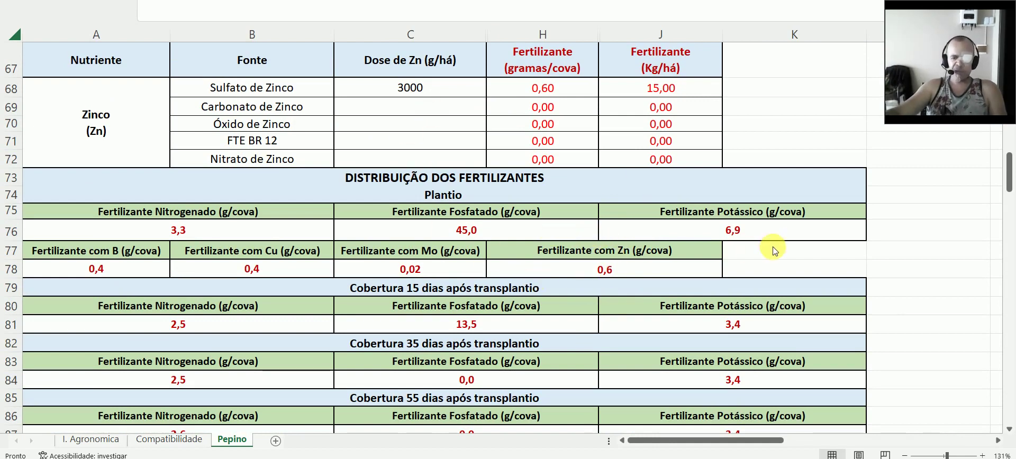
key("alt+Tab")
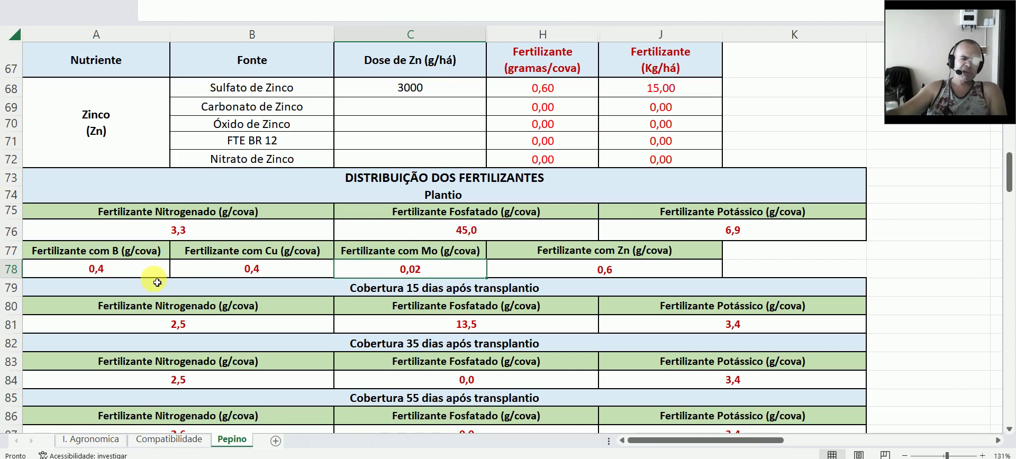
left_click(138, 276)
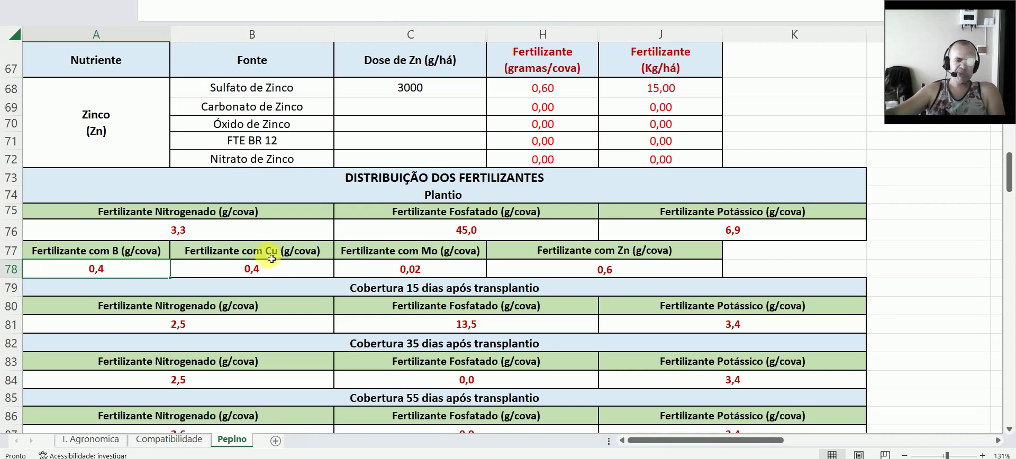
left_click(302, 273)
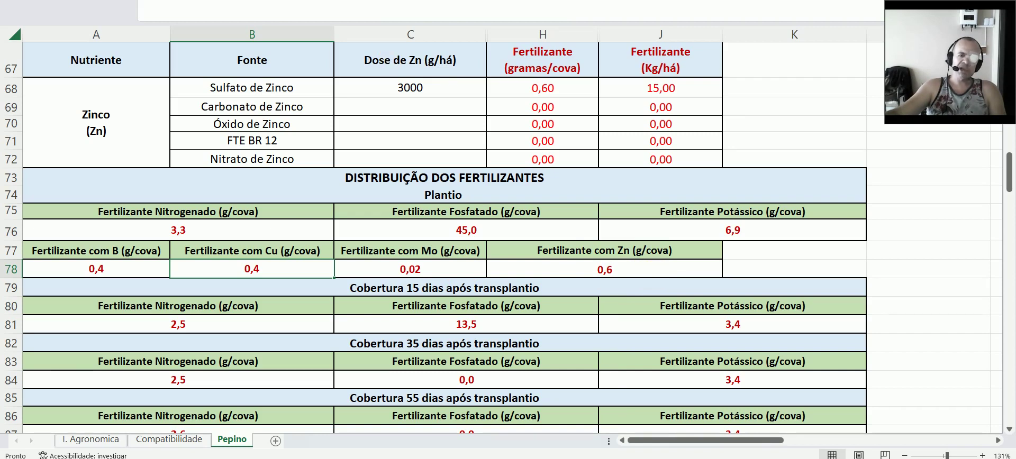
scroll(444, 238, "down", 2)
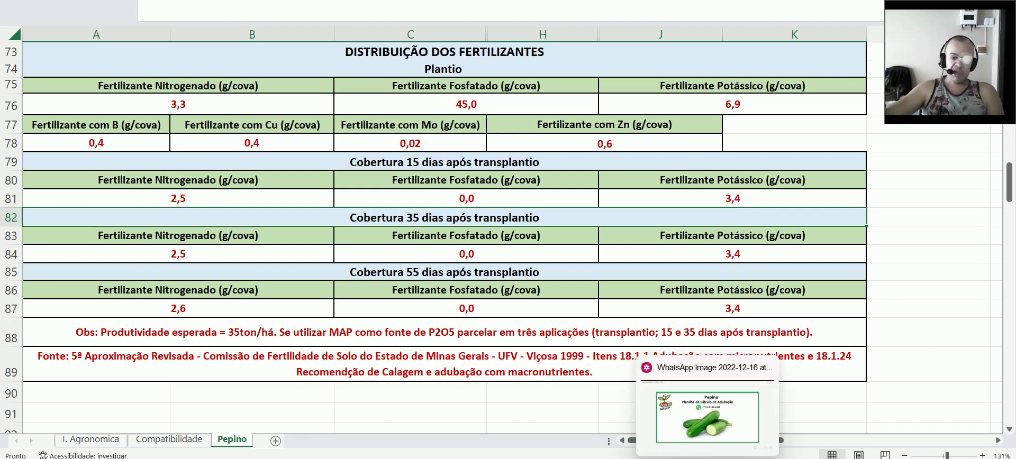
Step: Switch to the image viewer to show the Pepino Planilha de Cálculo de Adubação cover image
left_click(707, 458)
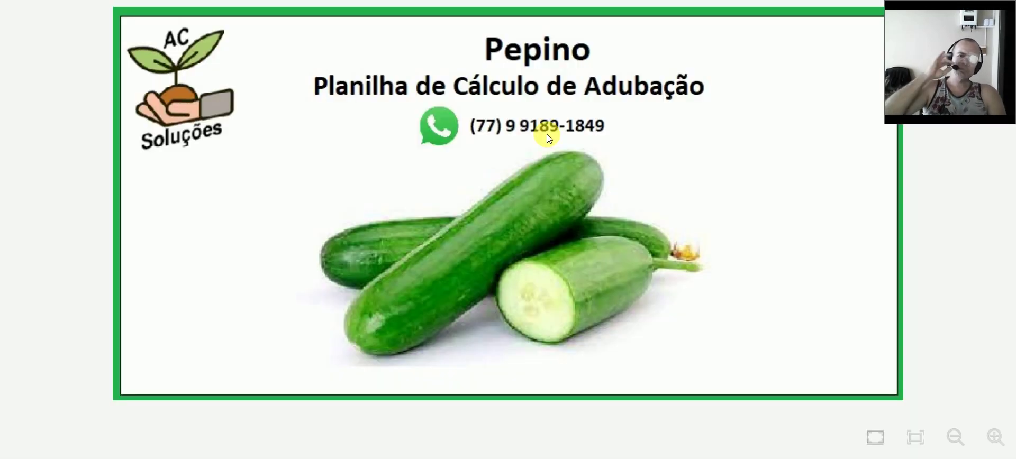